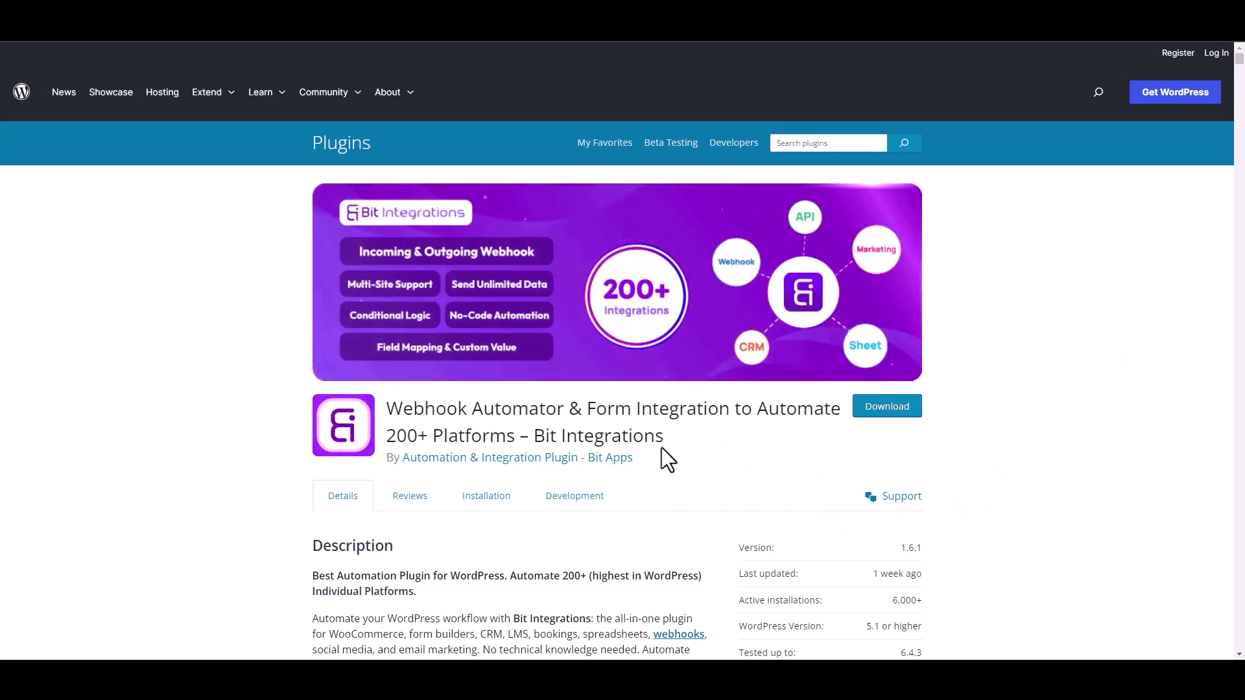
# Create a new integration, searching 'gravi' to set Gravity Forms' Contact Us form as the trigger.
pyautogui.moveTo(535, 435); pyautogui.dragTo(678, 449)
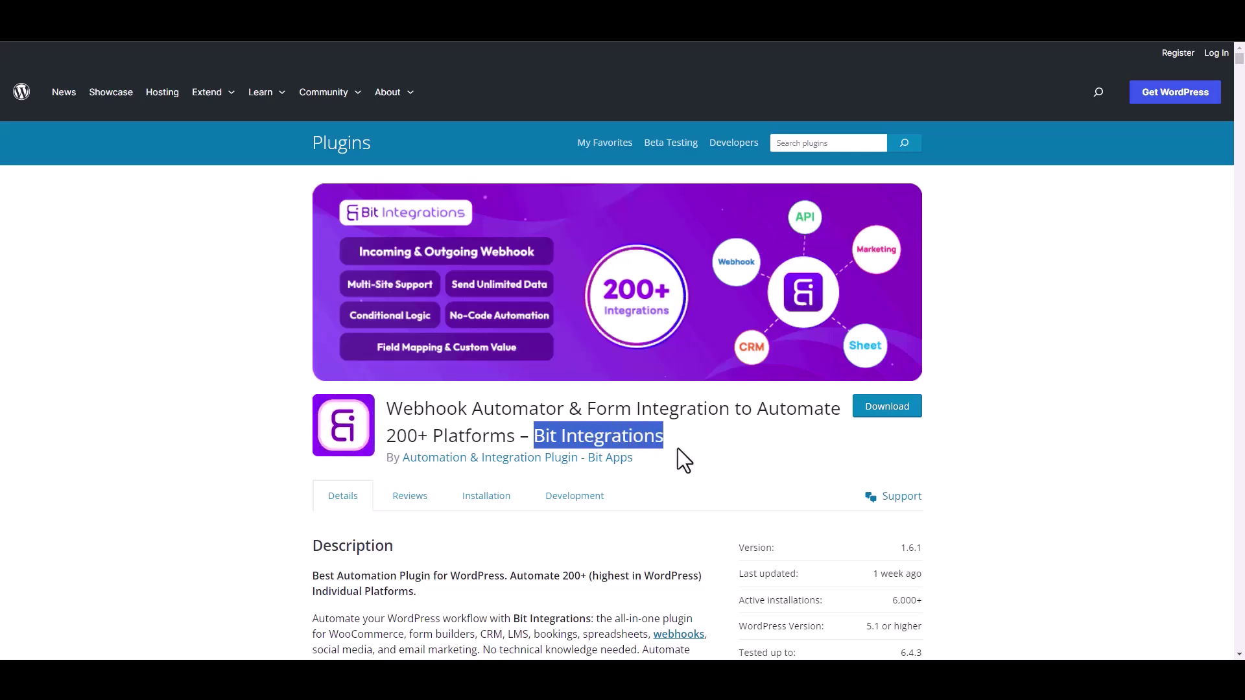
pyautogui.click(687, 454)
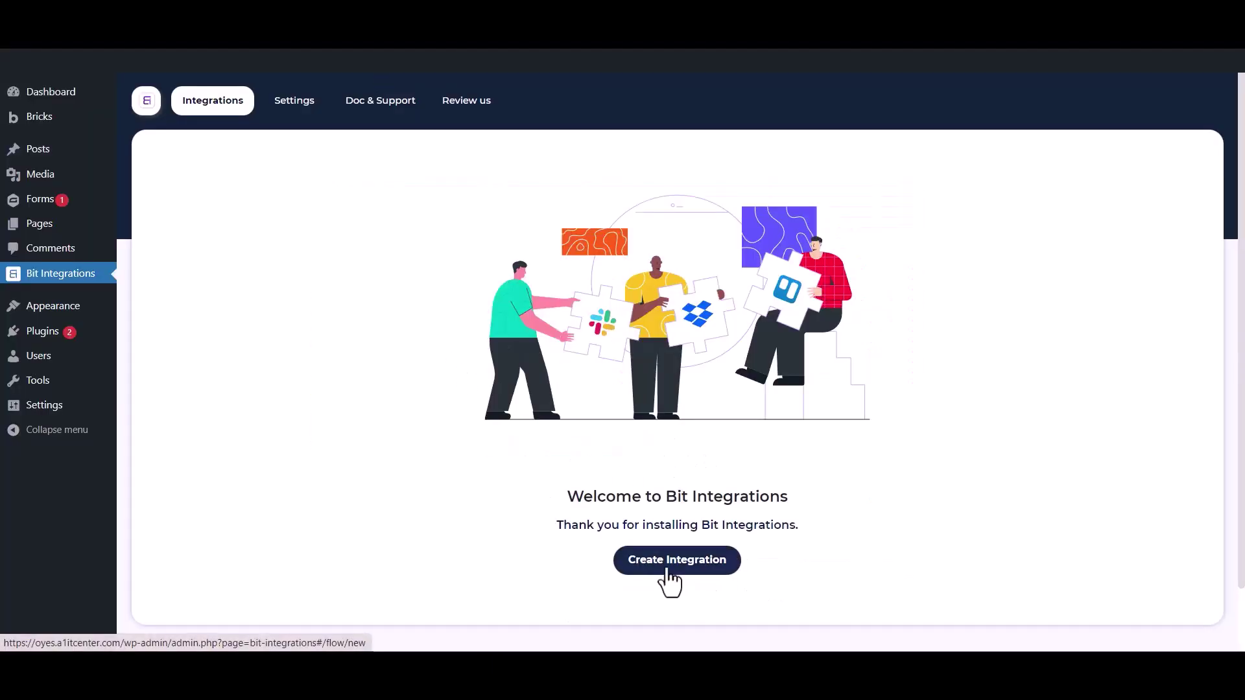
pyautogui.click(668, 570)
pyautogui.click(477, 194)
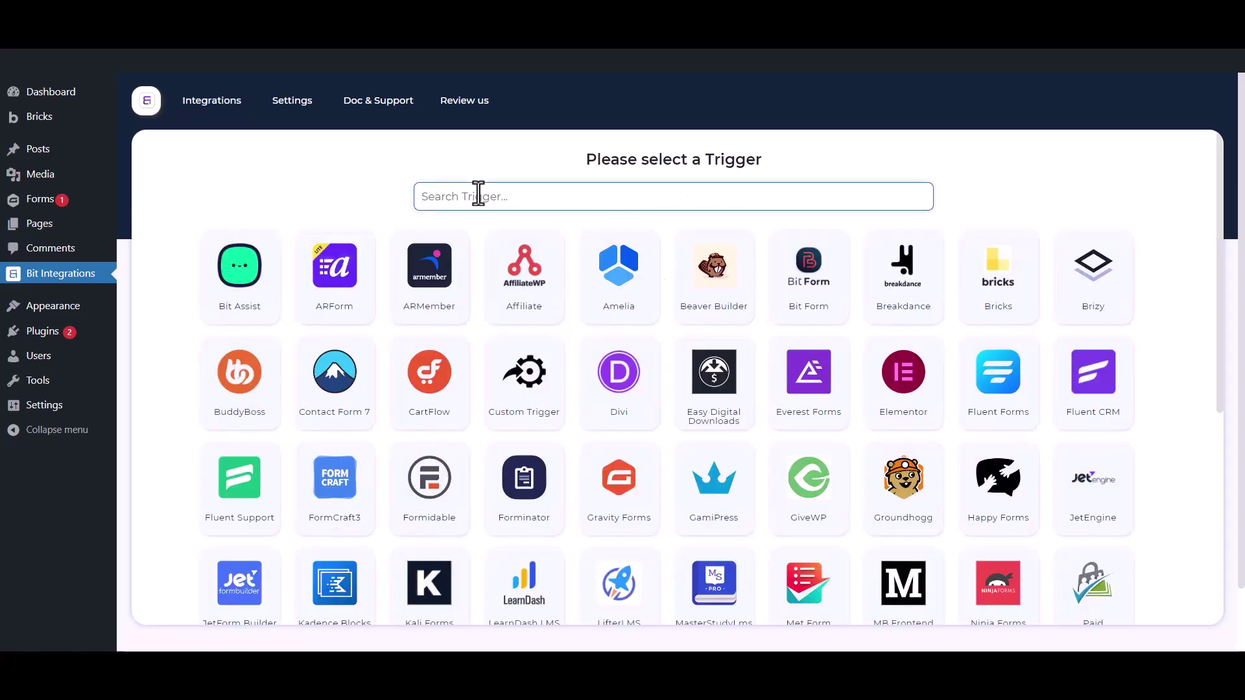
pyautogui.write('gravity forms')
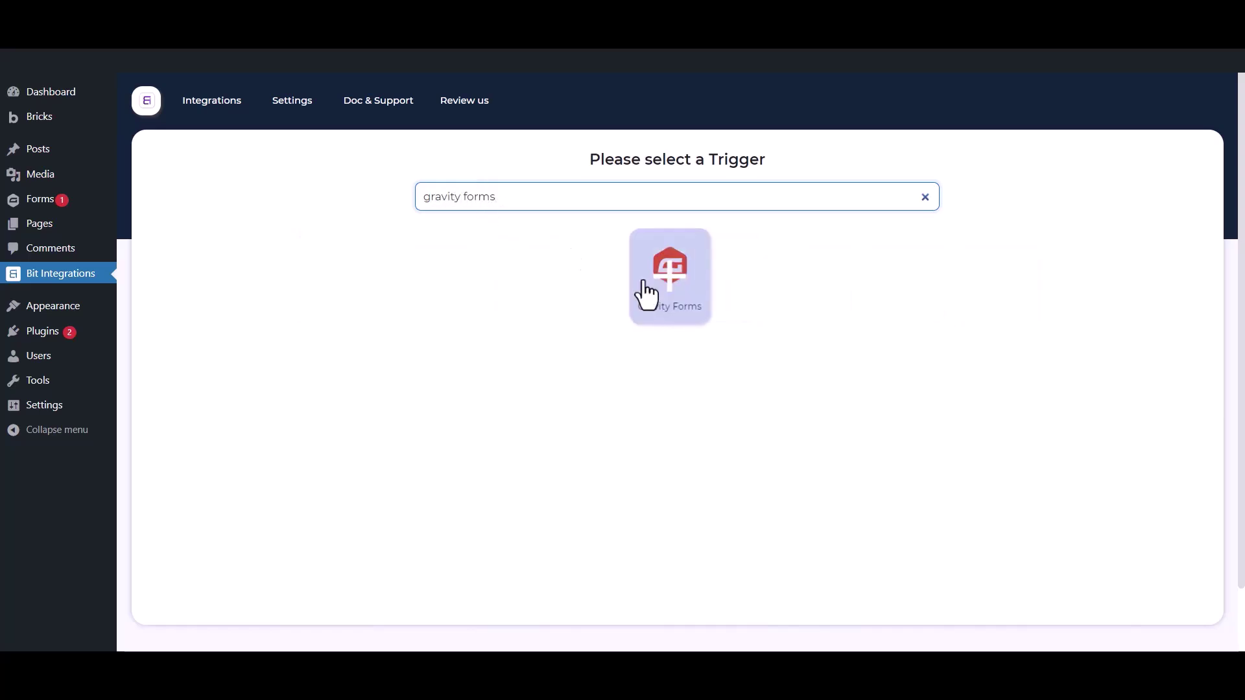
pyautogui.click(647, 288)
pyautogui.click(670, 383)
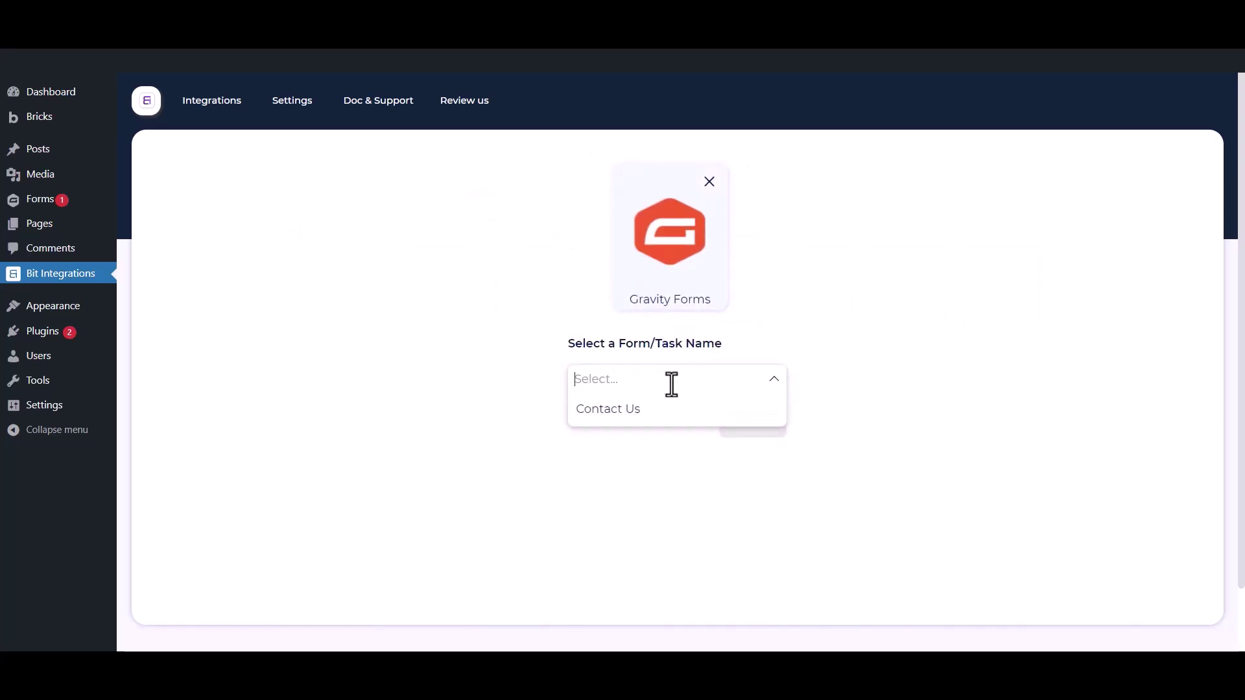
pyautogui.click(654, 414)
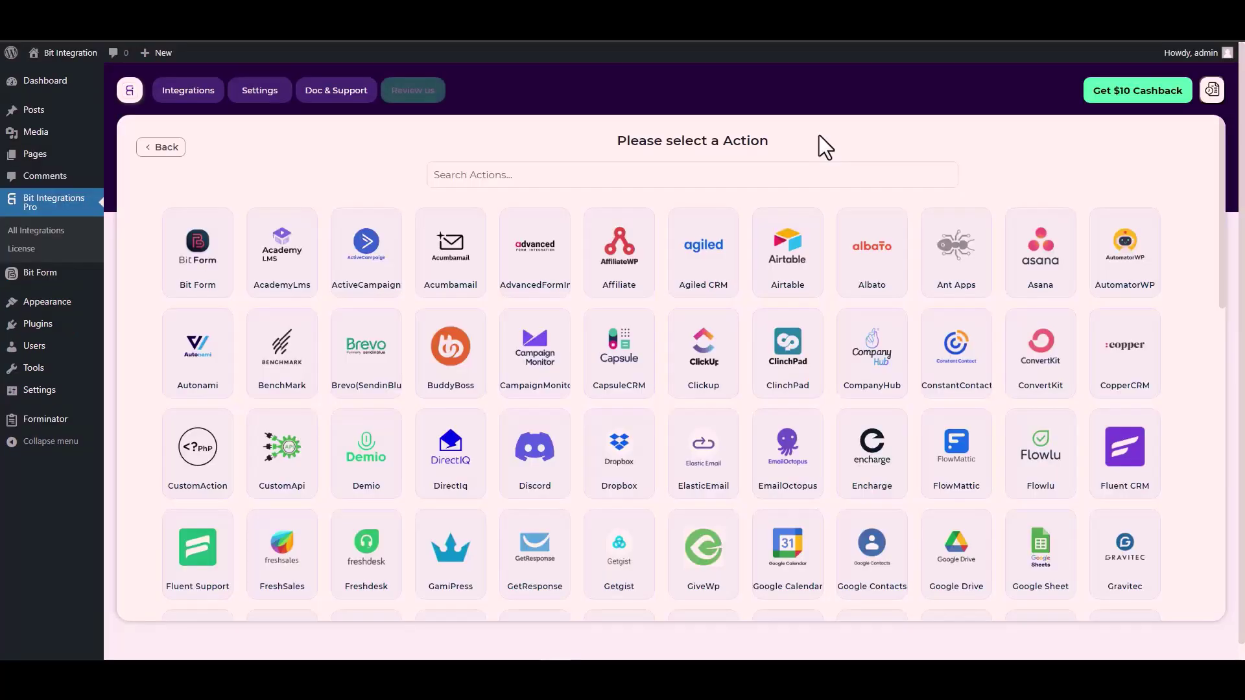
# Search the actions for 'cus' and choose CustomApi.
pyautogui.click(760, 174)
pyautogui.write('cus')
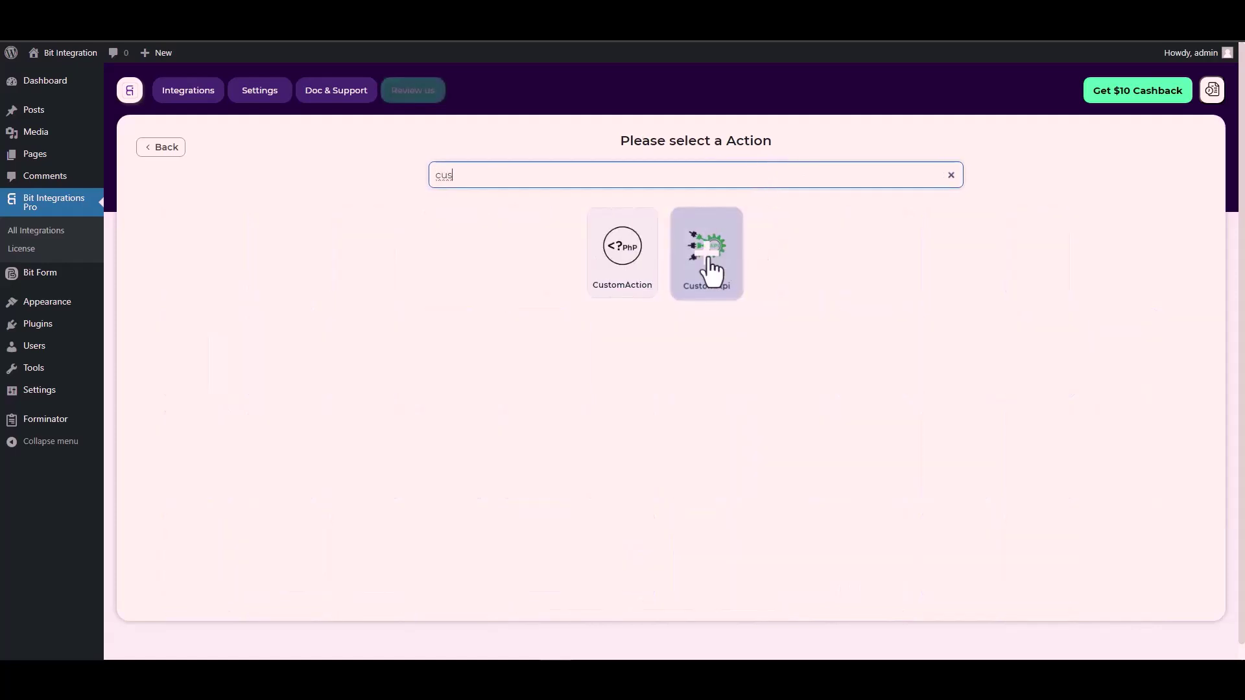
pyautogui.click(709, 263)
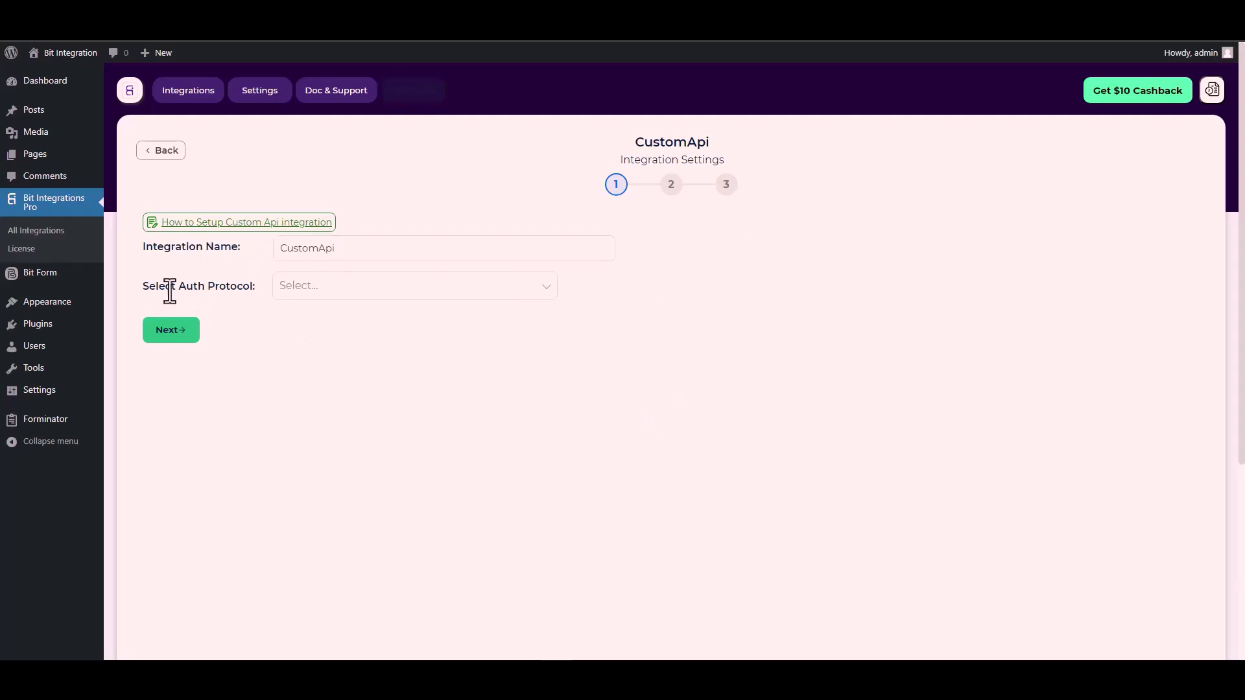
# Choose API Key as the auth protocol and focus the Key field.
pyautogui.click(319, 287)
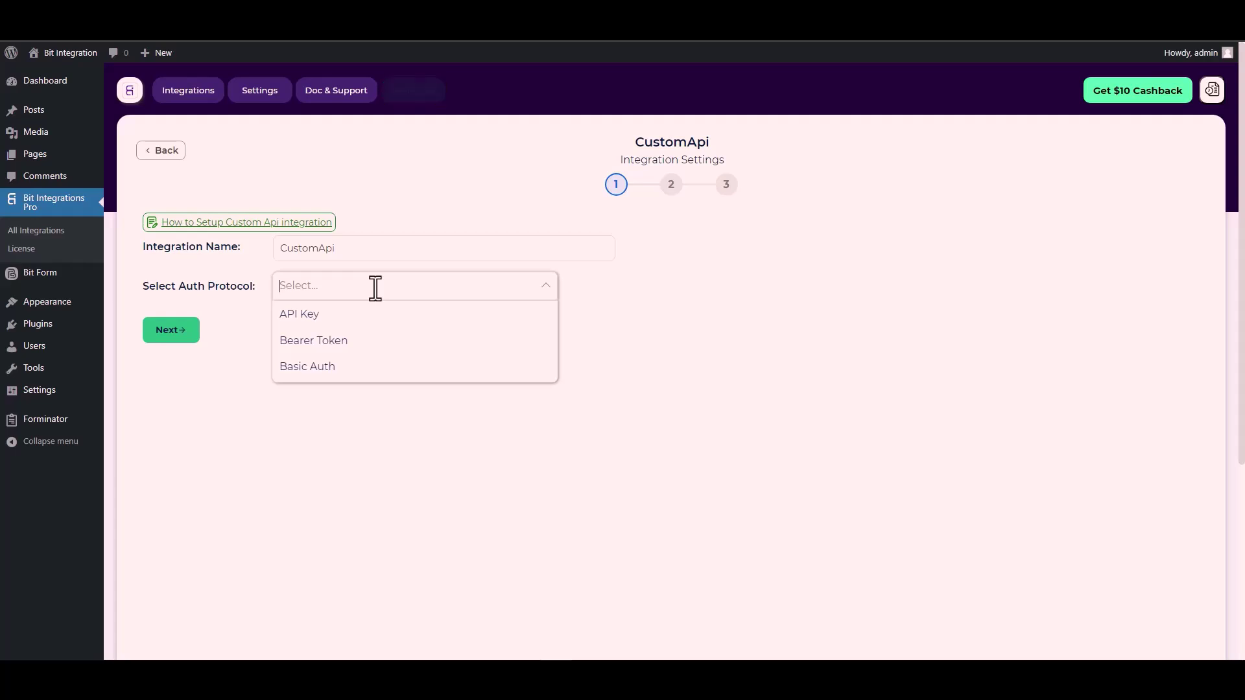
pyautogui.click(319, 316)
pyautogui.click(422, 341)
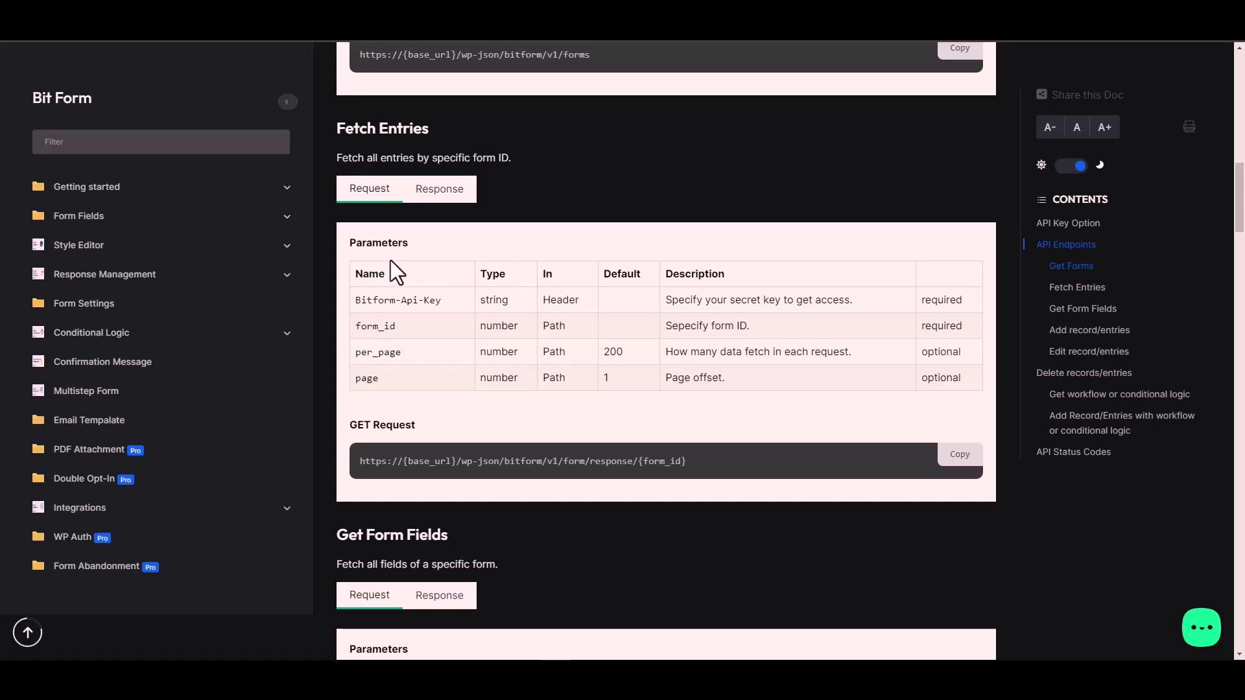
# Copy Bitform-Api-Key from the Bit Form docs into the CustomApi Key field.
pyautogui.tripleClick(421, 300)
pyautogui.hotkey('ctrl', 'c')
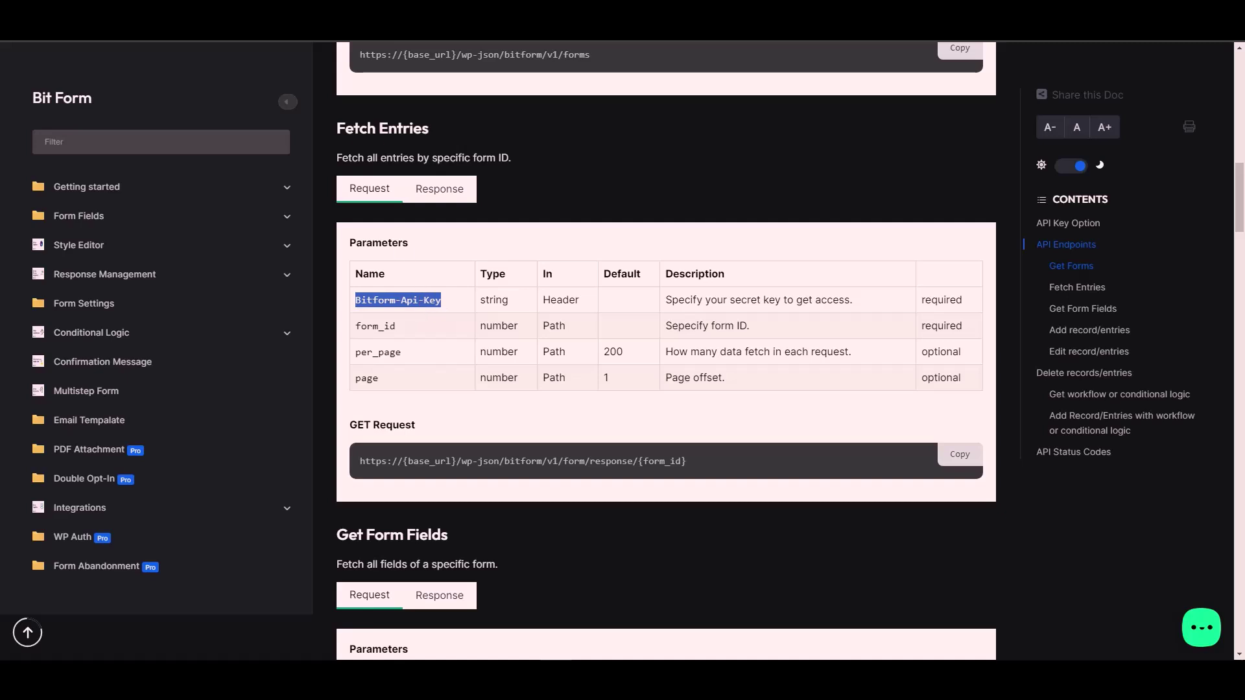
pyautogui.hotkey('alt', 'Tab')
pyautogui.click(205, 339)
pyautogui.hotkey('ctrl', 'v')
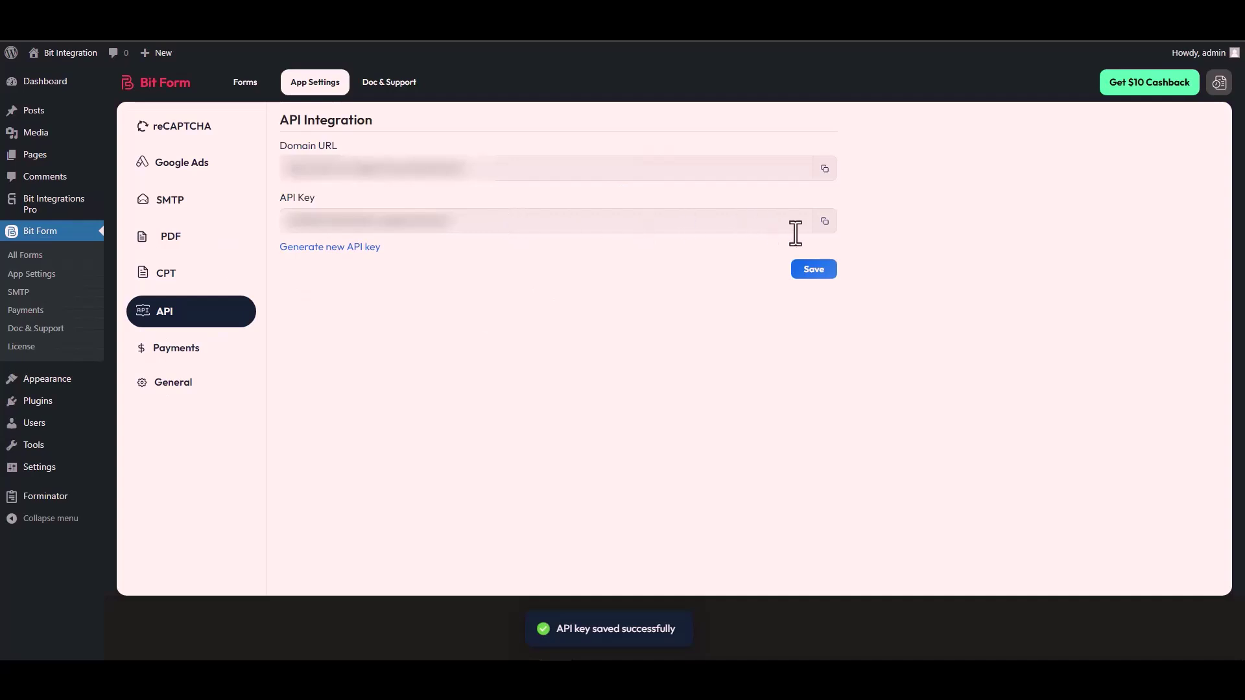
# Paste the copied Bit Form API key into the Value field.
pyautogui.click(824, 223)
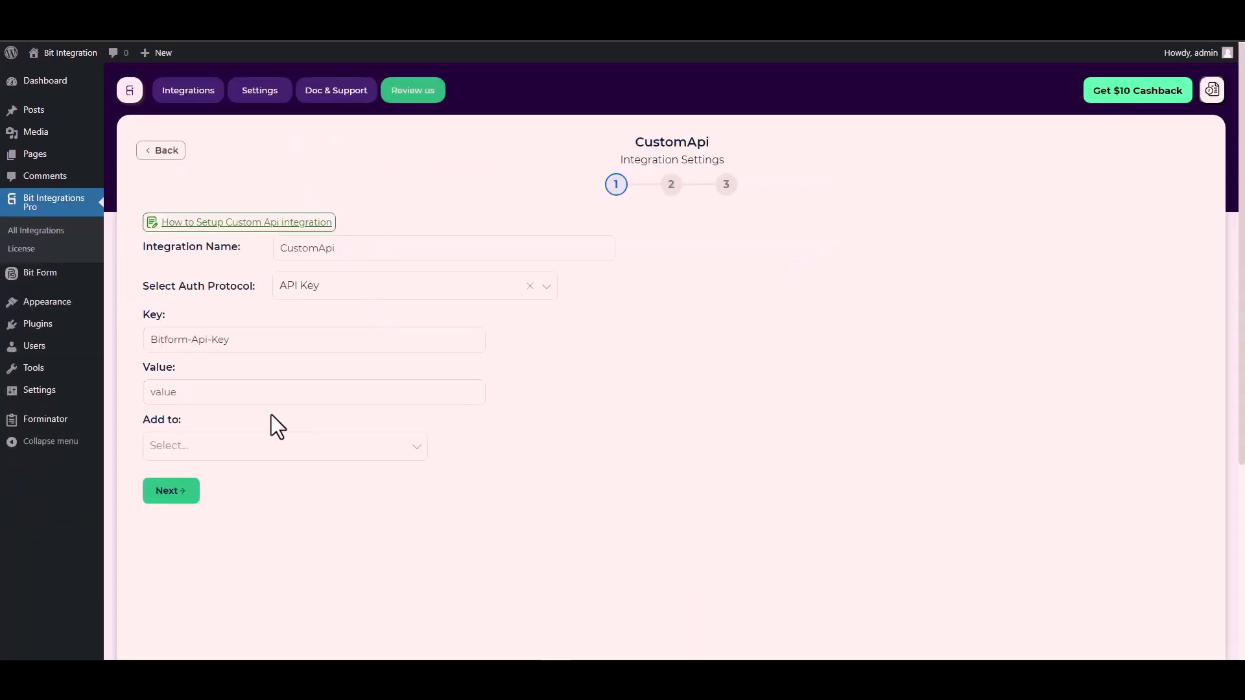
pyautogui.click(176, 394)
pyautogui.hotkey('ctrl', 'v')
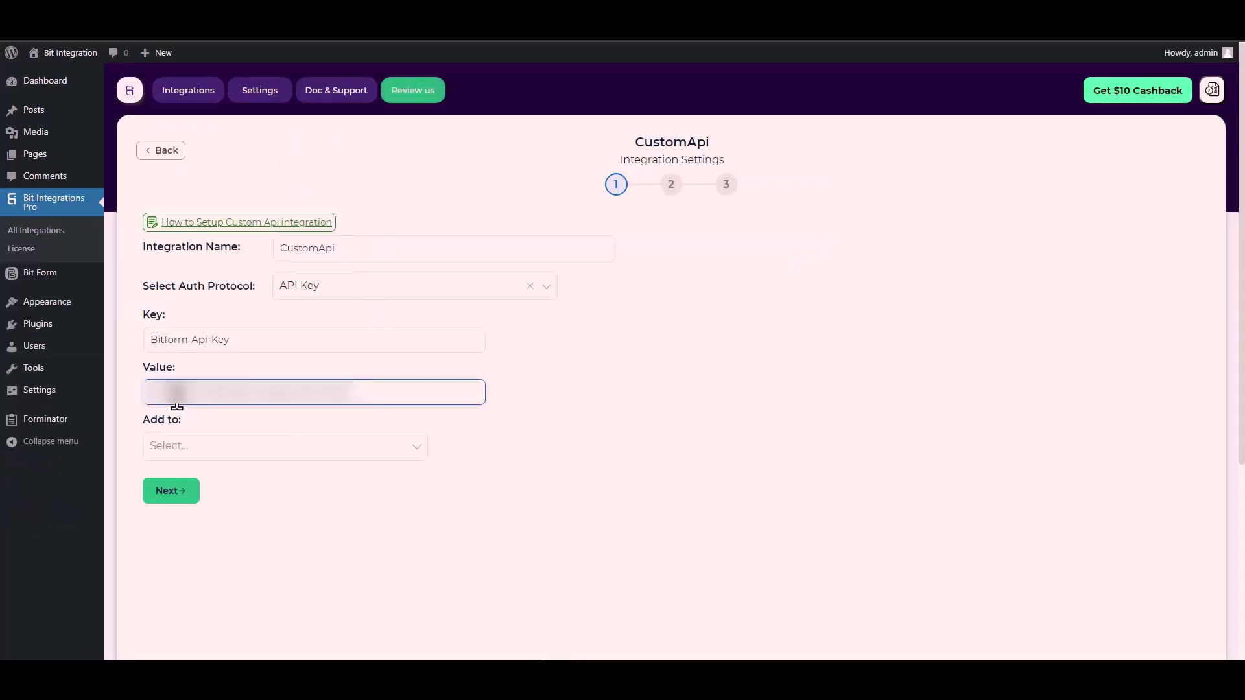
pyautogui.click(172, 445)
pyautogui.click(206, 453)
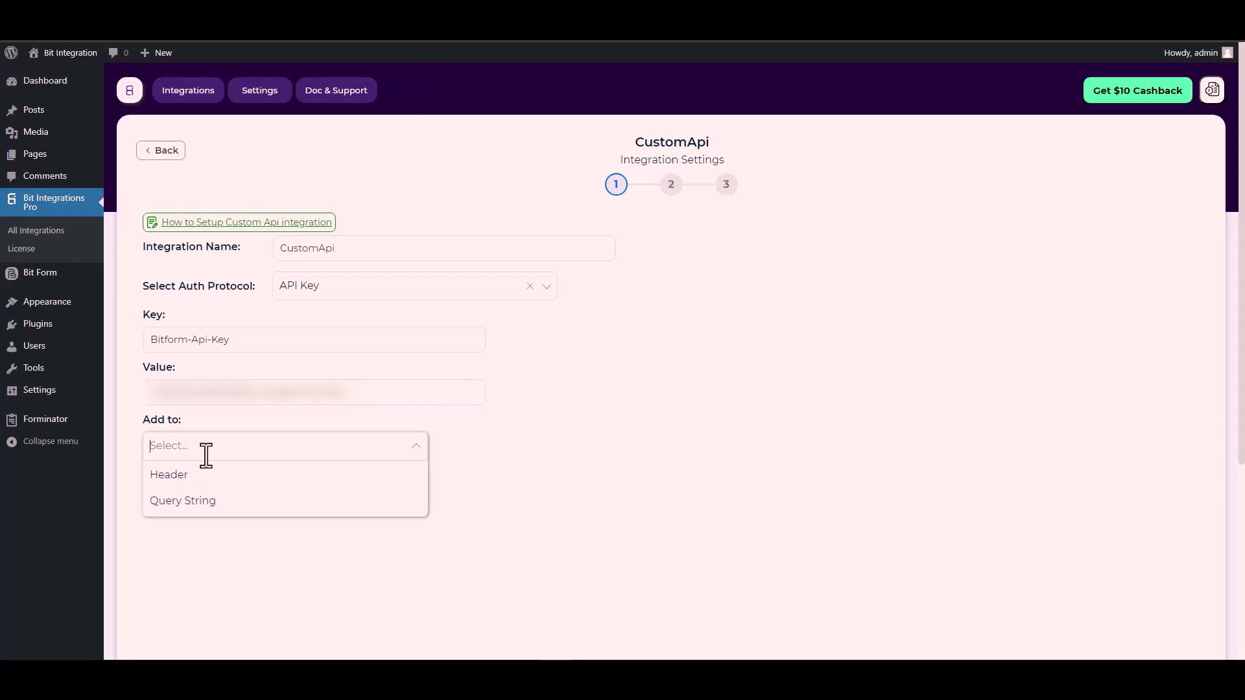
pyautogui.click(601, 455)
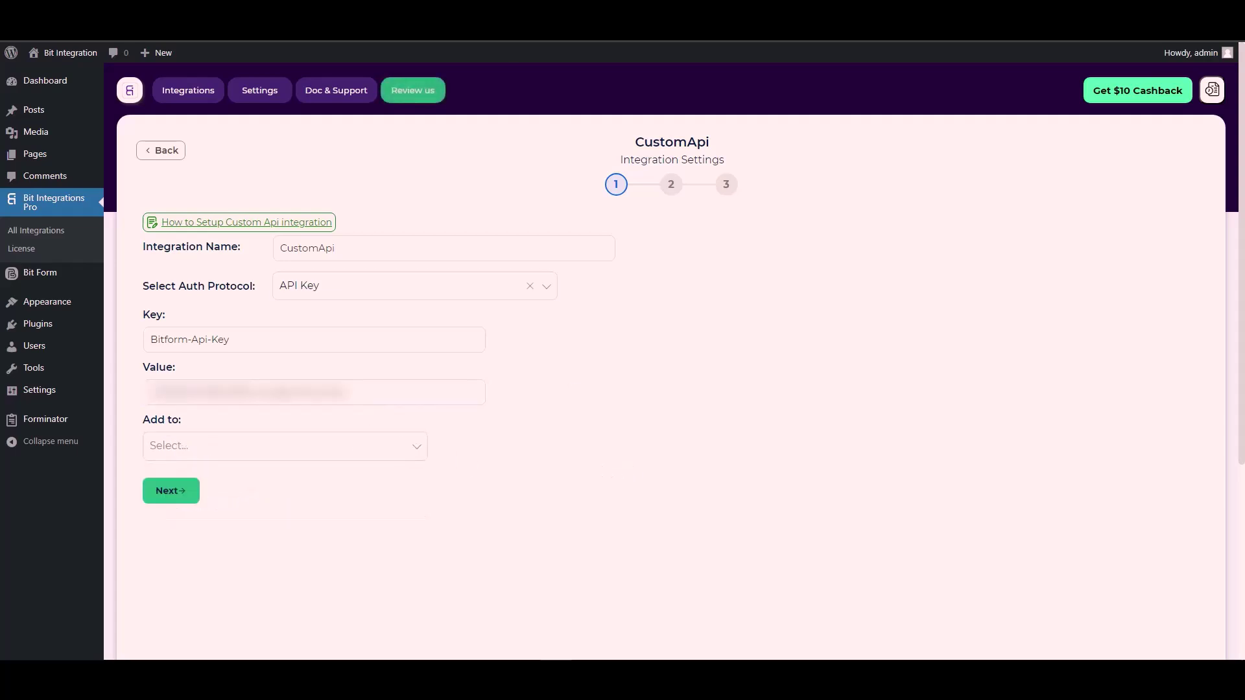
# After checking the Bit Form docs, add the API key to the Header.
pyautogui.hotkey('ctrl', 'Tab')
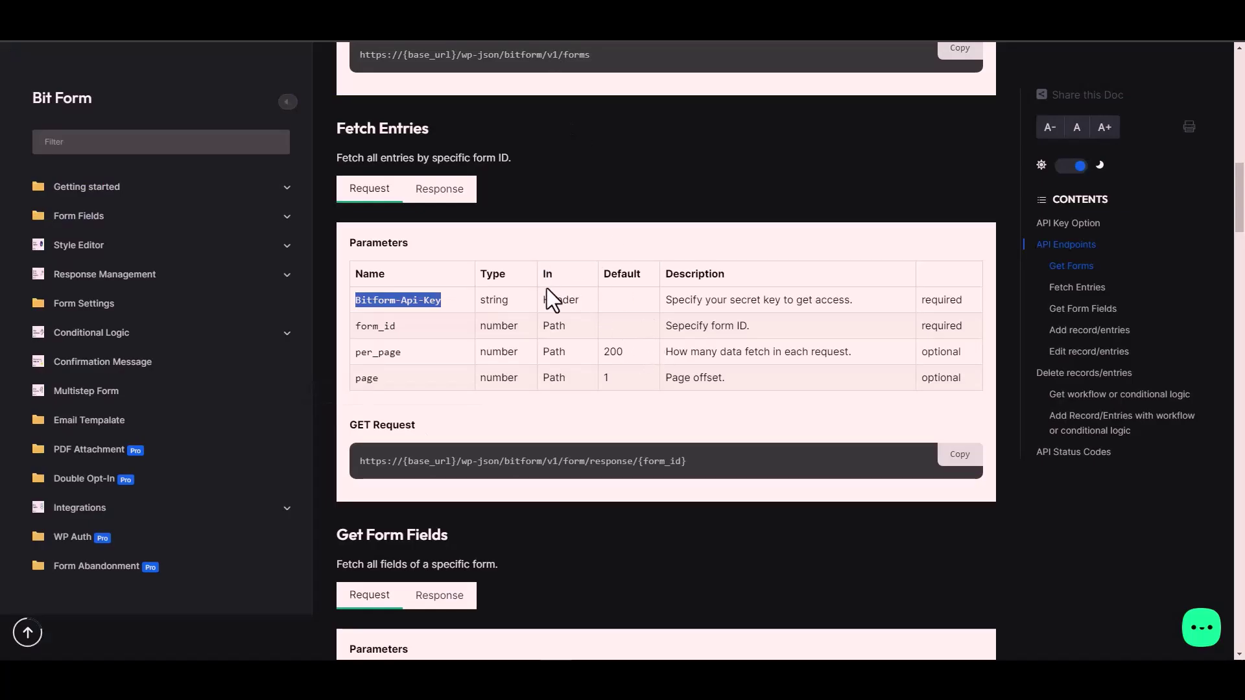
pyautogui.click(567, 300)
pyautogui.hotkey('ctrl', 'shift', 'Tab')
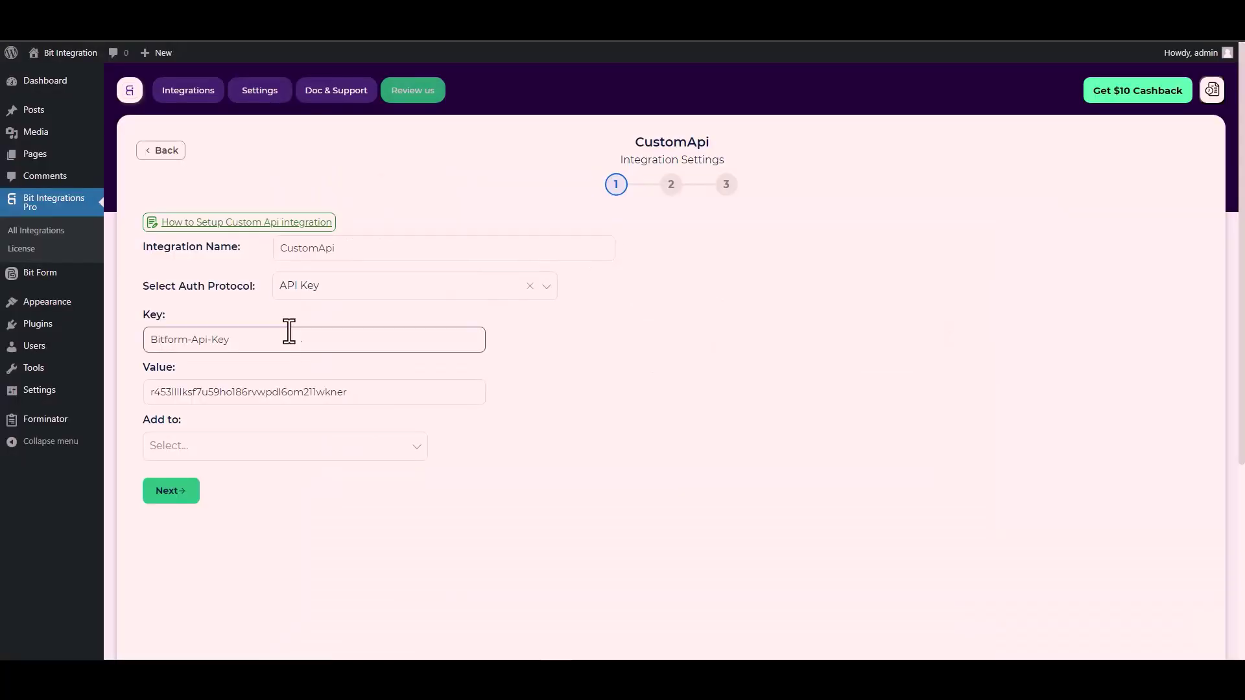
pyautogui.click(323, 446)
pyautogui.click(184, 477)
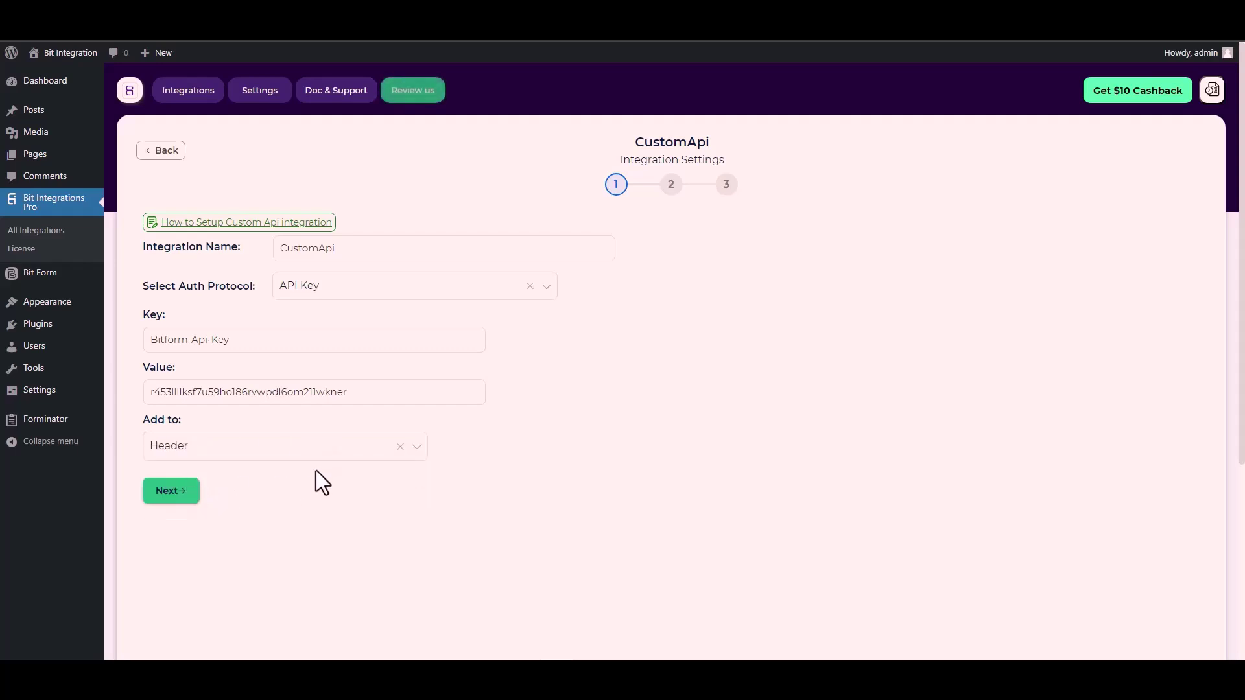
# Advance to step 2 and set the request method to POST.
pyautogui.click(176, 495)
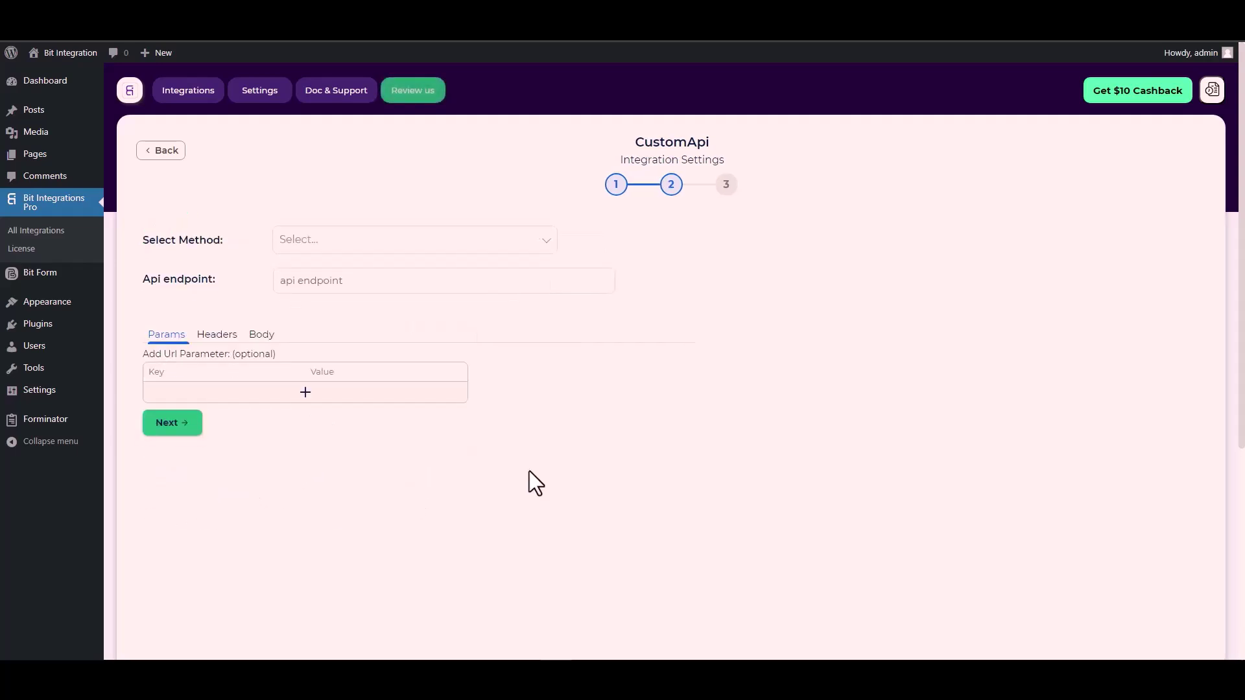
pyautogui.click(321, 241)
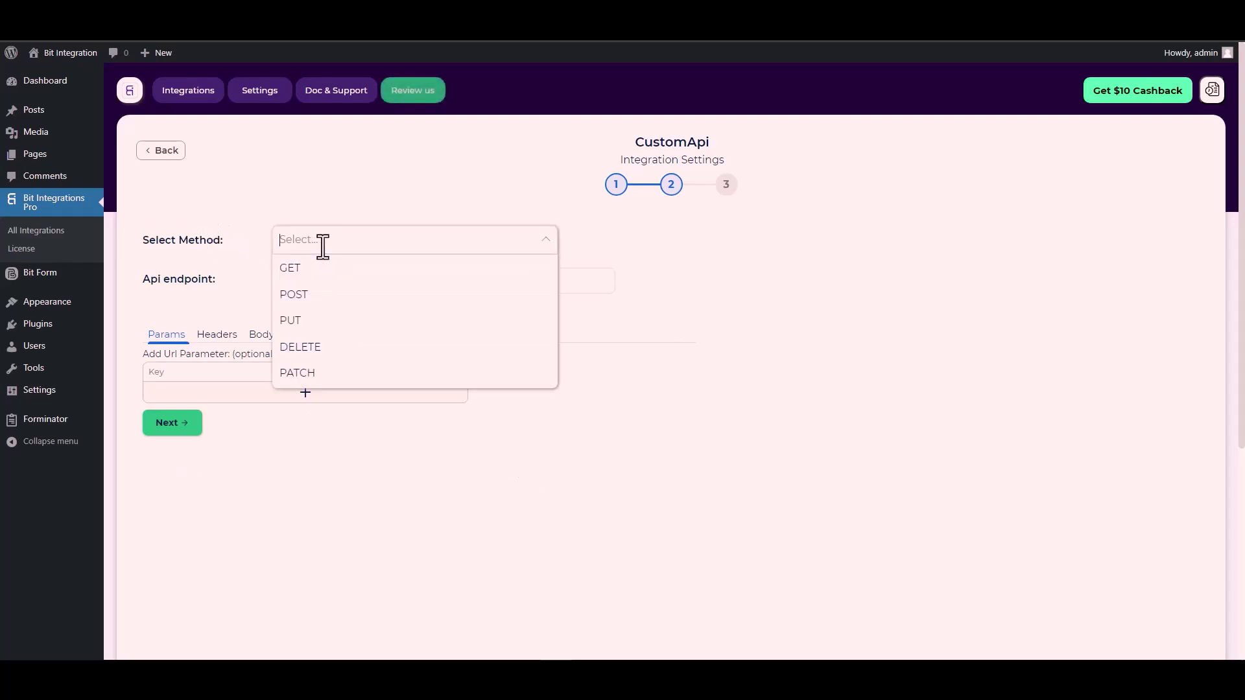
pyautogui.click(320, 294)
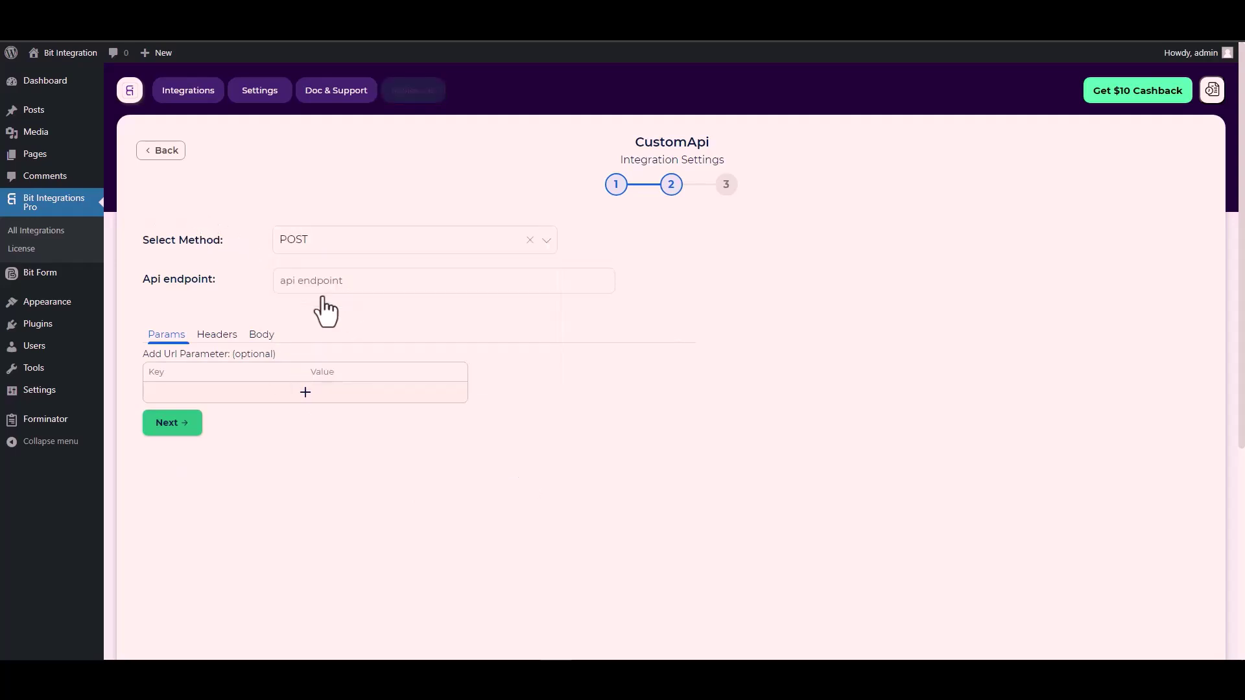
pyautogui.scroll(-1, 215, 288)
pyautogui.click(297, 221)
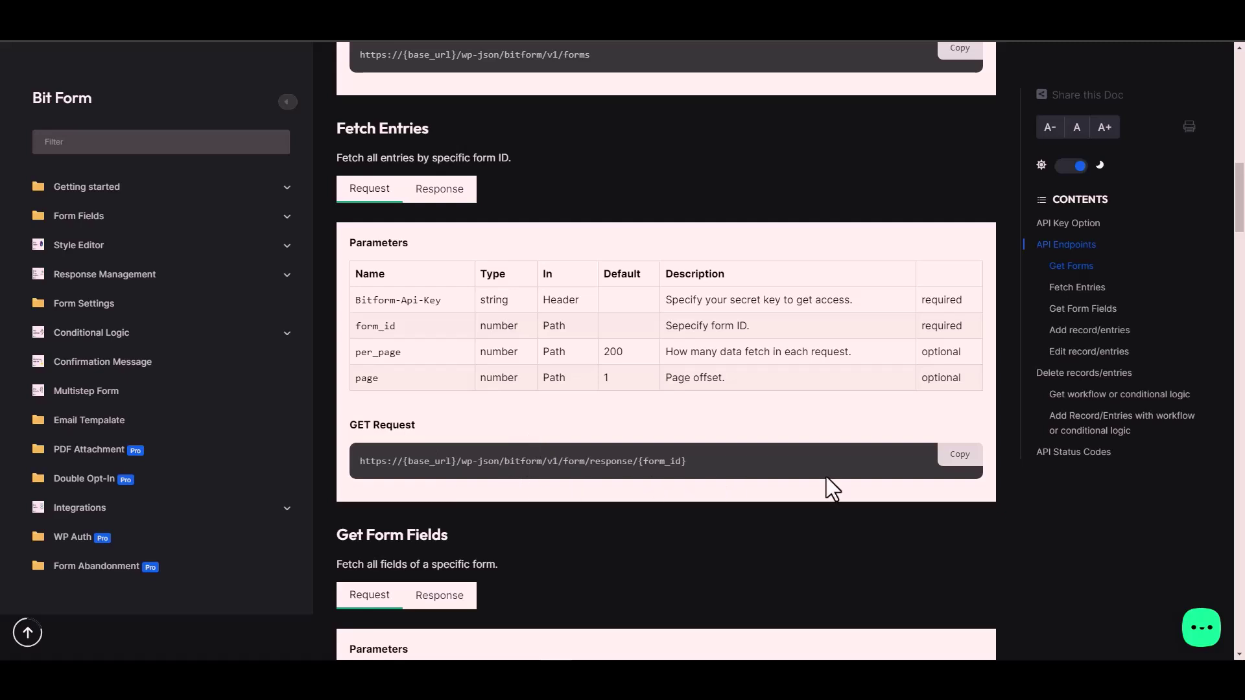
# Copy the Fetch Entries GET request URL from the Bit Form docs.
pyautogui.click(962, 456)
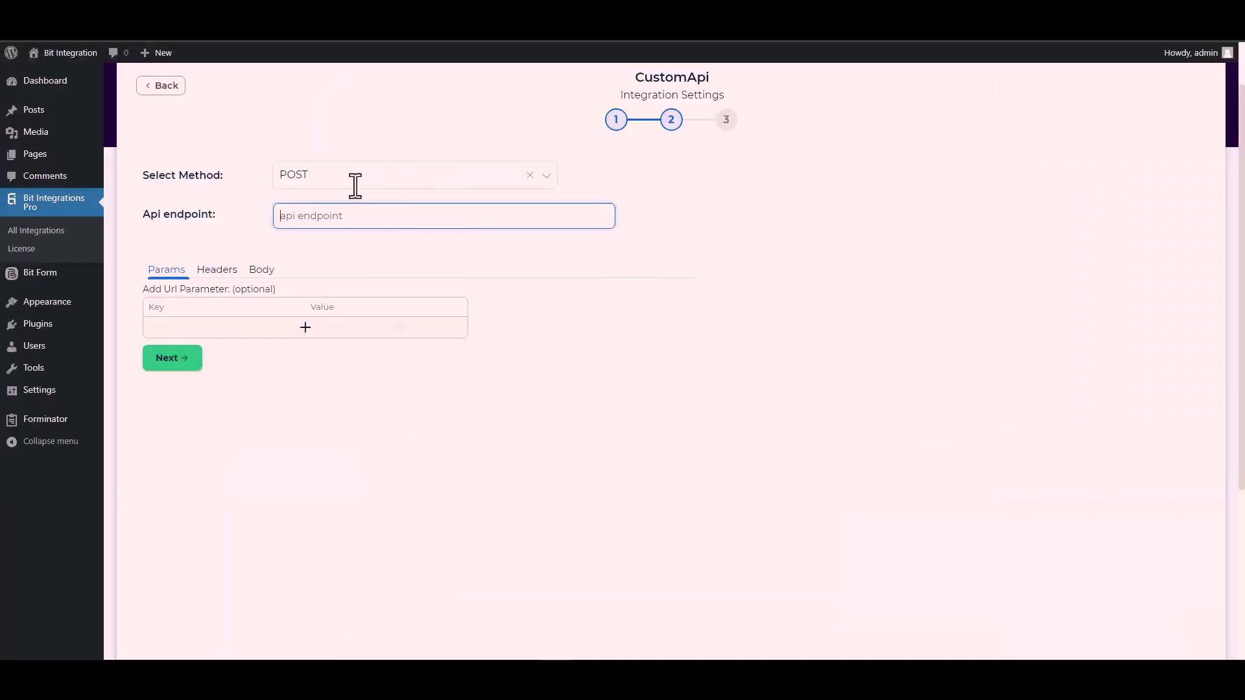
# Paste the endpoint URL into Api endpoint and replace {form_id} with 1.
pyautogui.hotkey('ctrl', 'v')
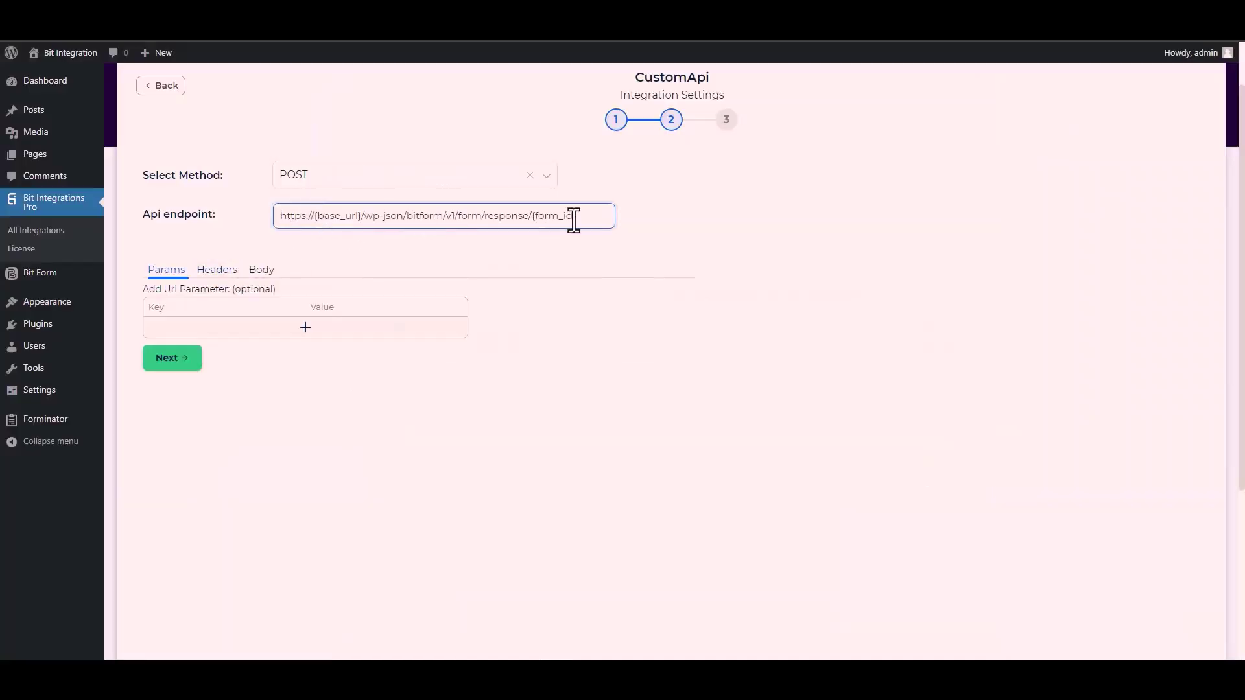
pyautogui.moveTo(577, 216); pyautogui.dragTo(534, 216)
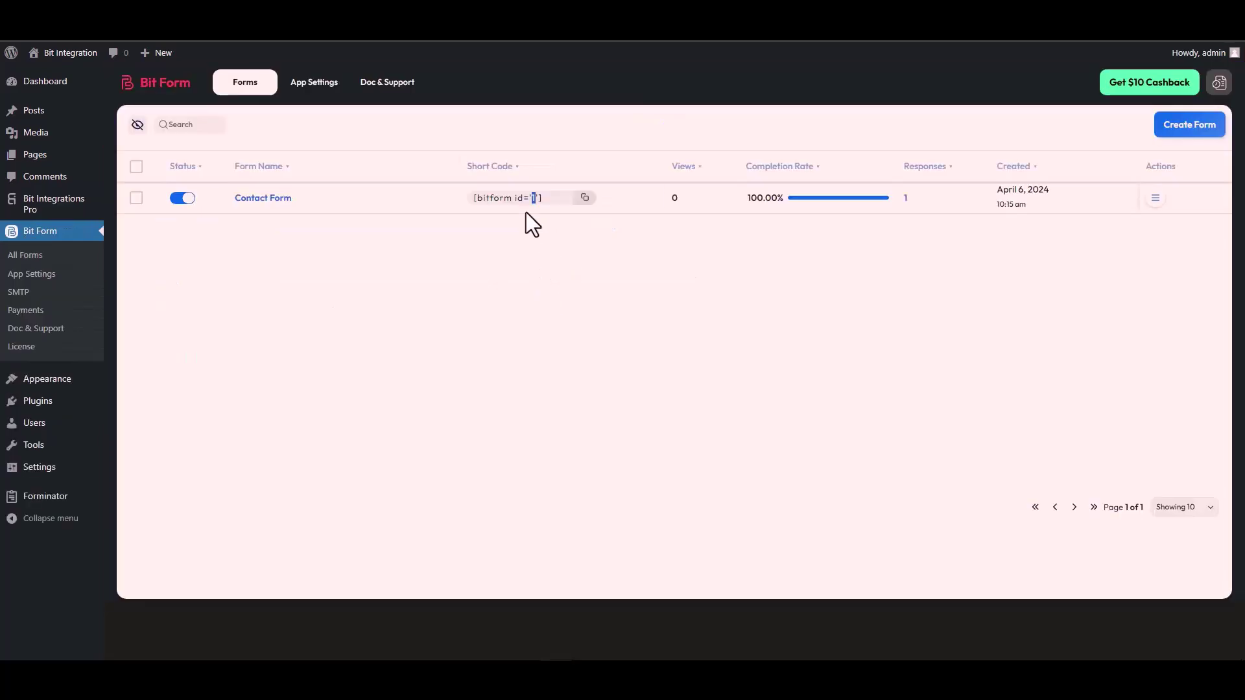
pyautogui.doubleClick(533, 198)
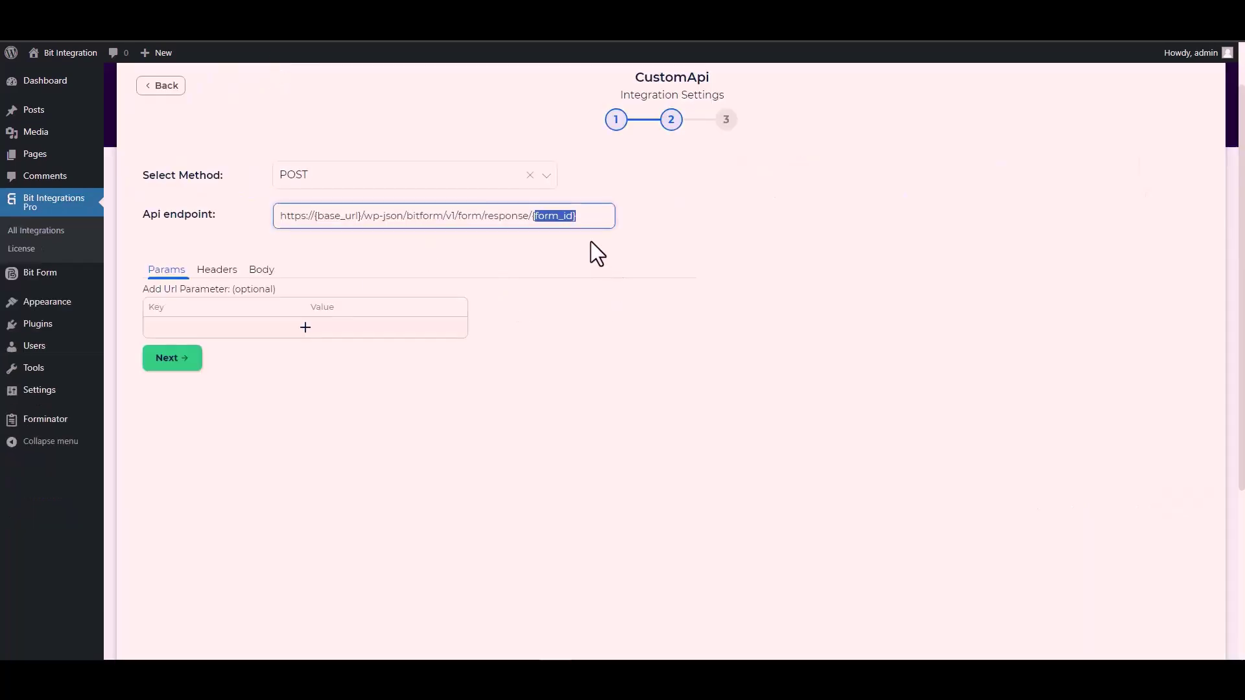
pyautogui.hotkey('ctrl', 'v')
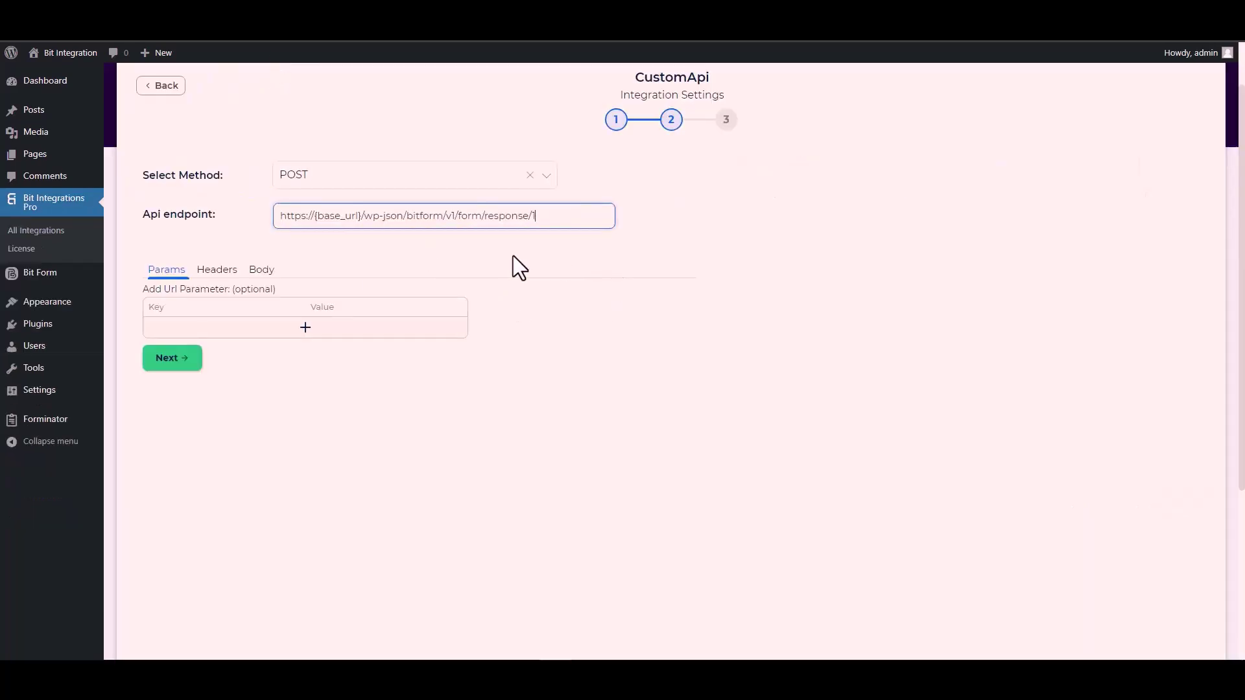
pyautogui.moveTo(361, 216); pyautogui.dragTo(314, 215)
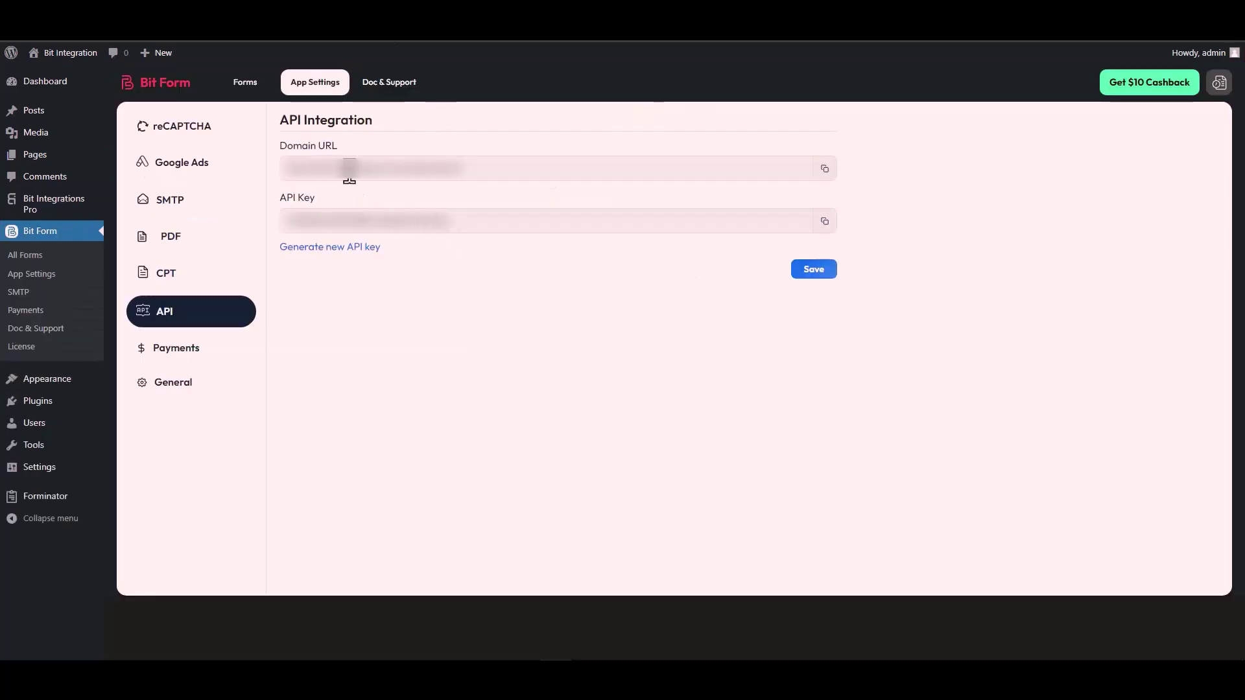
# Copy the Domain URL from Bit Form's API Integration settings.
pyautogui.tripleClick(350, 170)
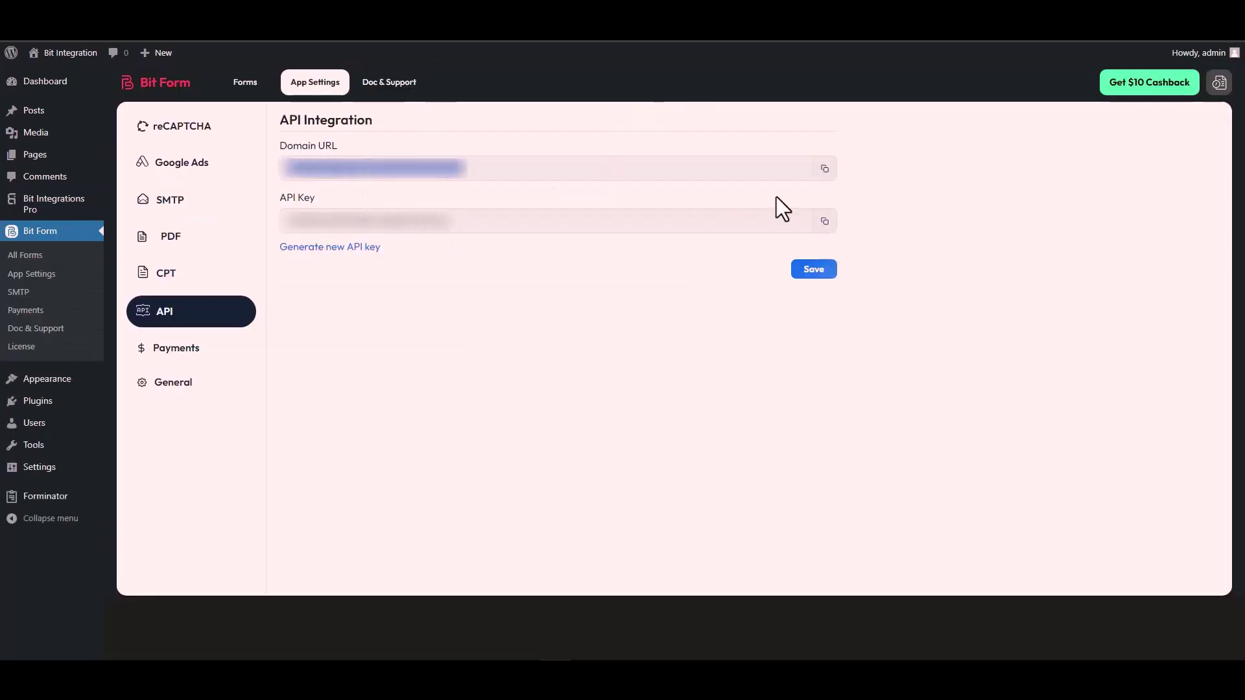
pyautogui.click(824, 170)
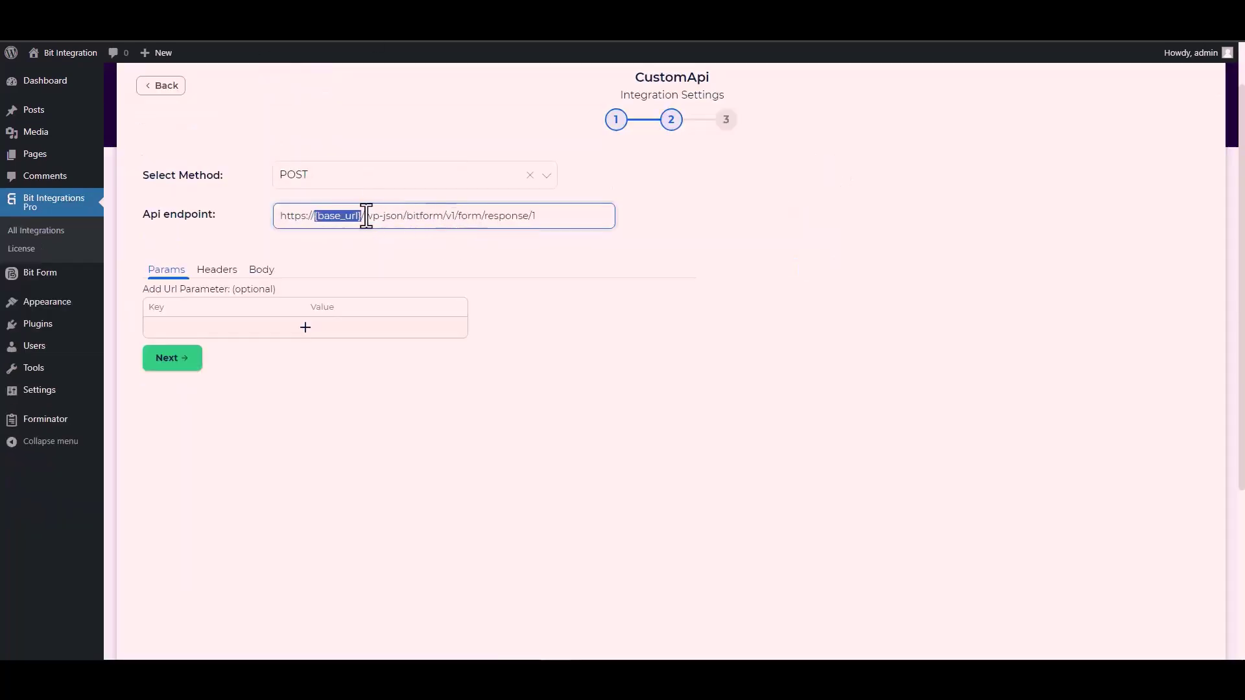
pyautogui.click(361, 215)
pyautogui.moveTo(361, 216); pyautogui.dragTo(277, 224)
pyautogui.hotkey('ctrl', 'v')
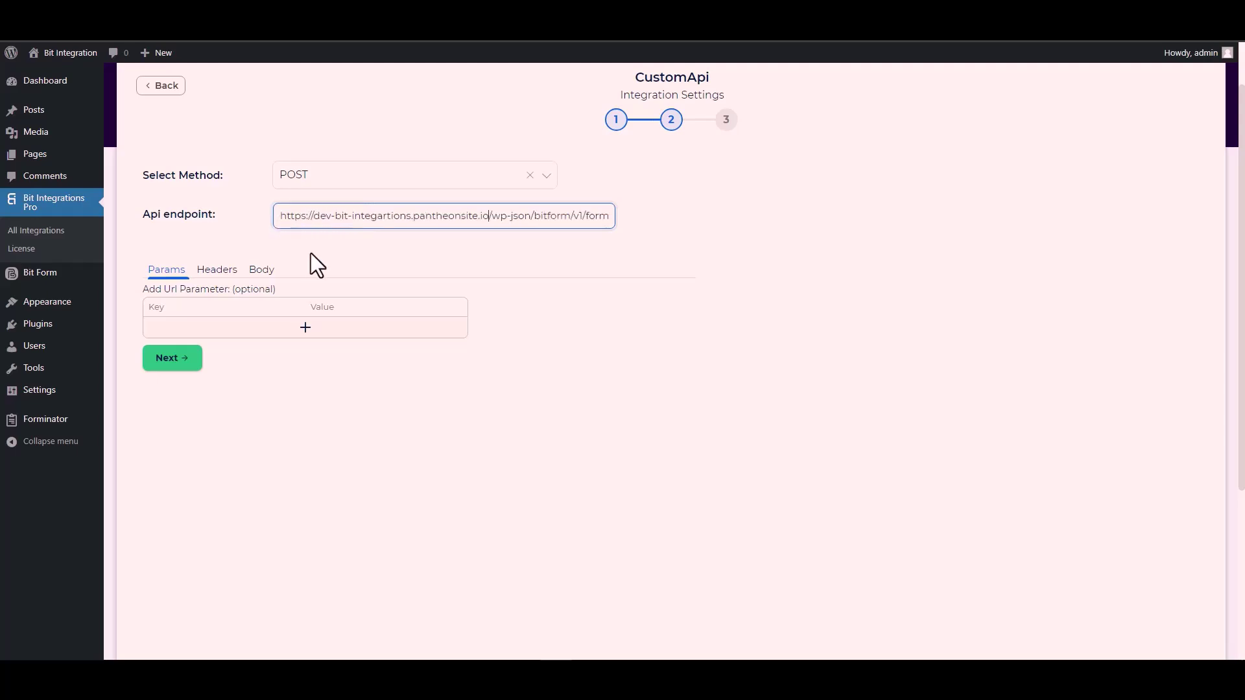
pyautogui.click(426, 251)
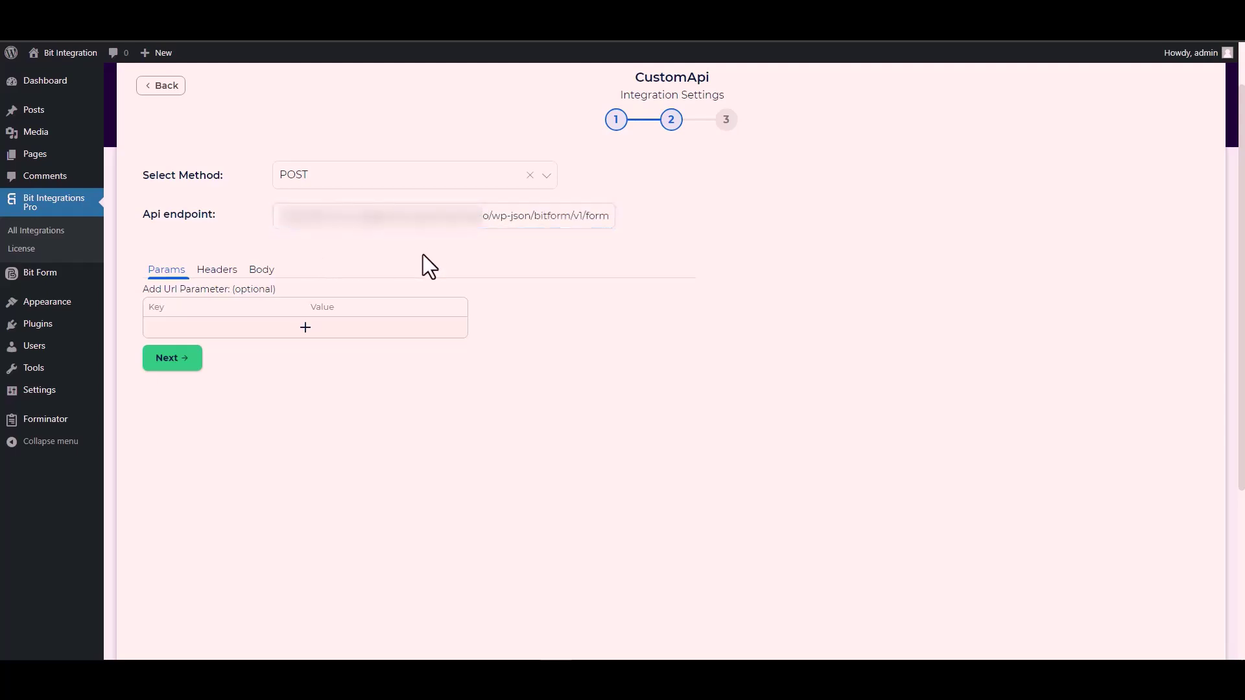
# In the Body settings, enable Send All Data with application/x-www-form-urlencoded content type.
pyautogui.click(266, 280)
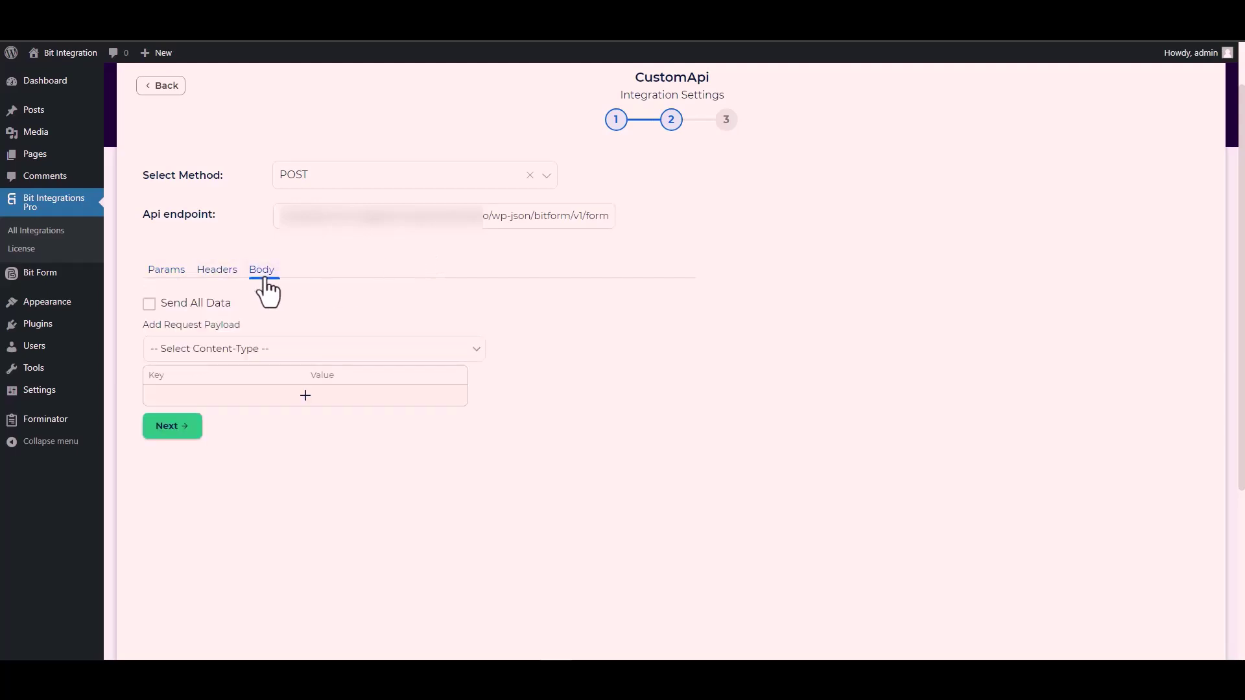
pyautogui.click(198, 302)
pyautogui.scroll(-3, 370, 297)
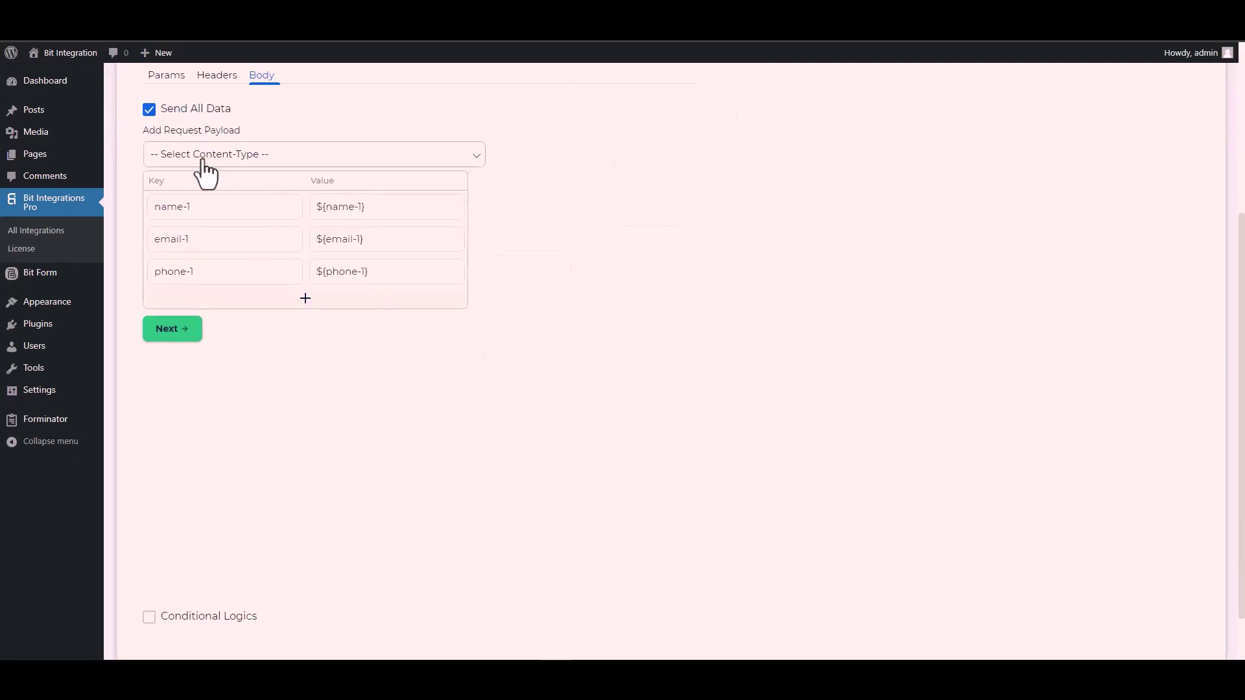
pyautogui.click(245, 155)
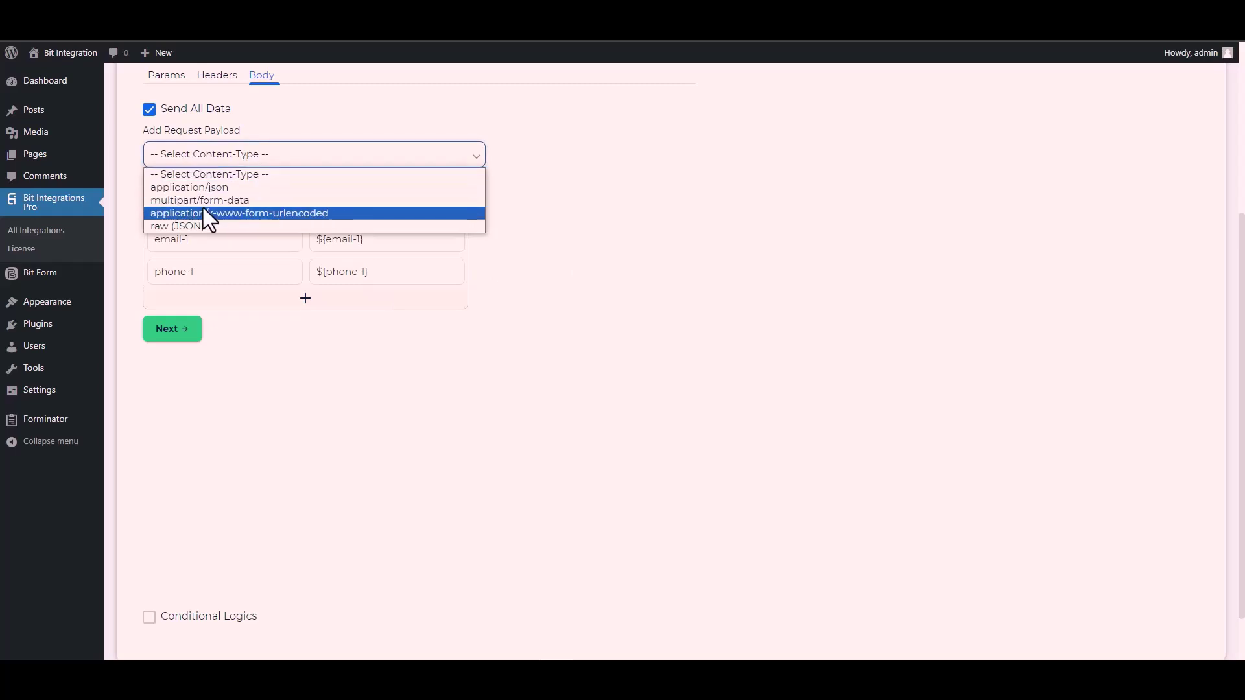
pyautogui.click(283, 213)
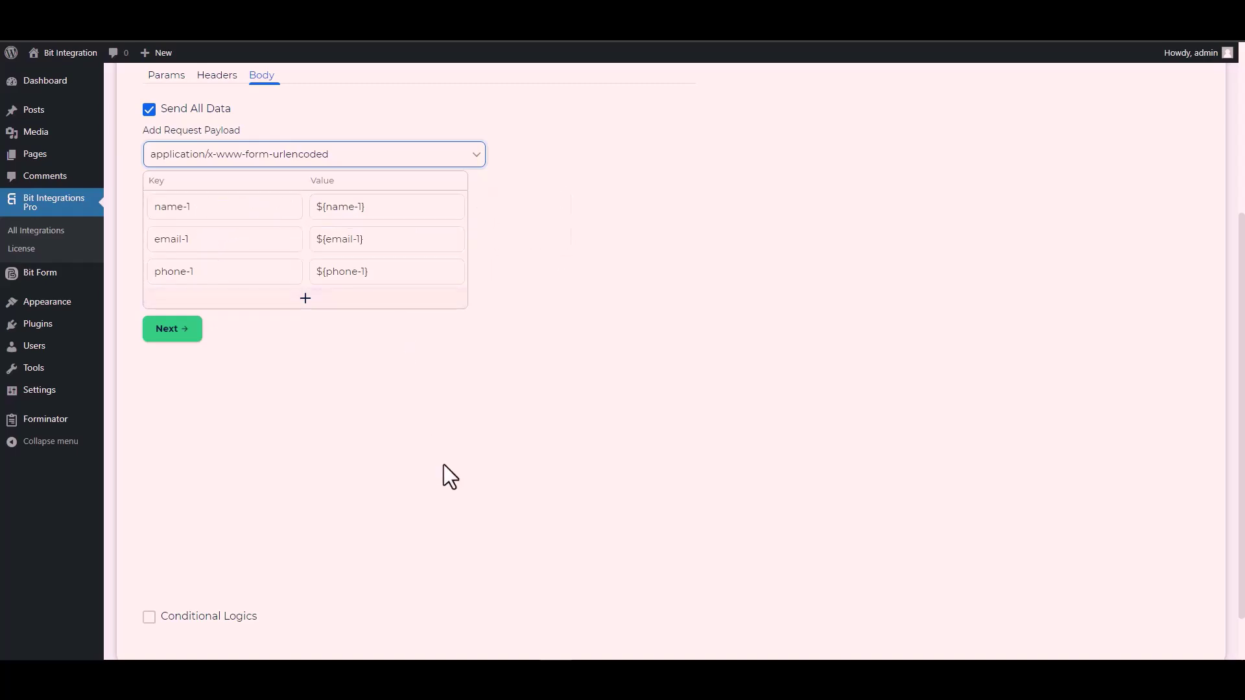
pyautogui.click(186, 240)
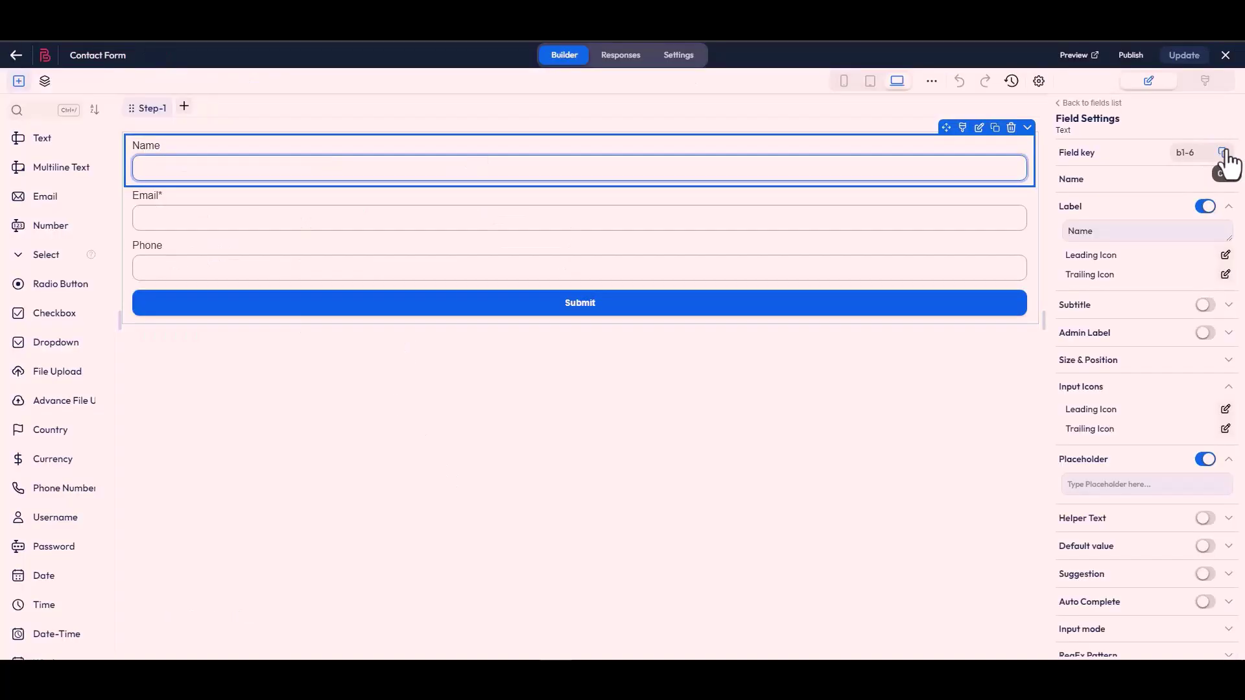
# Replace the name-1 and email-1 body keys with Bit Form field keys b1-6 and b1-4.
pyautogui.click(1223, 152)
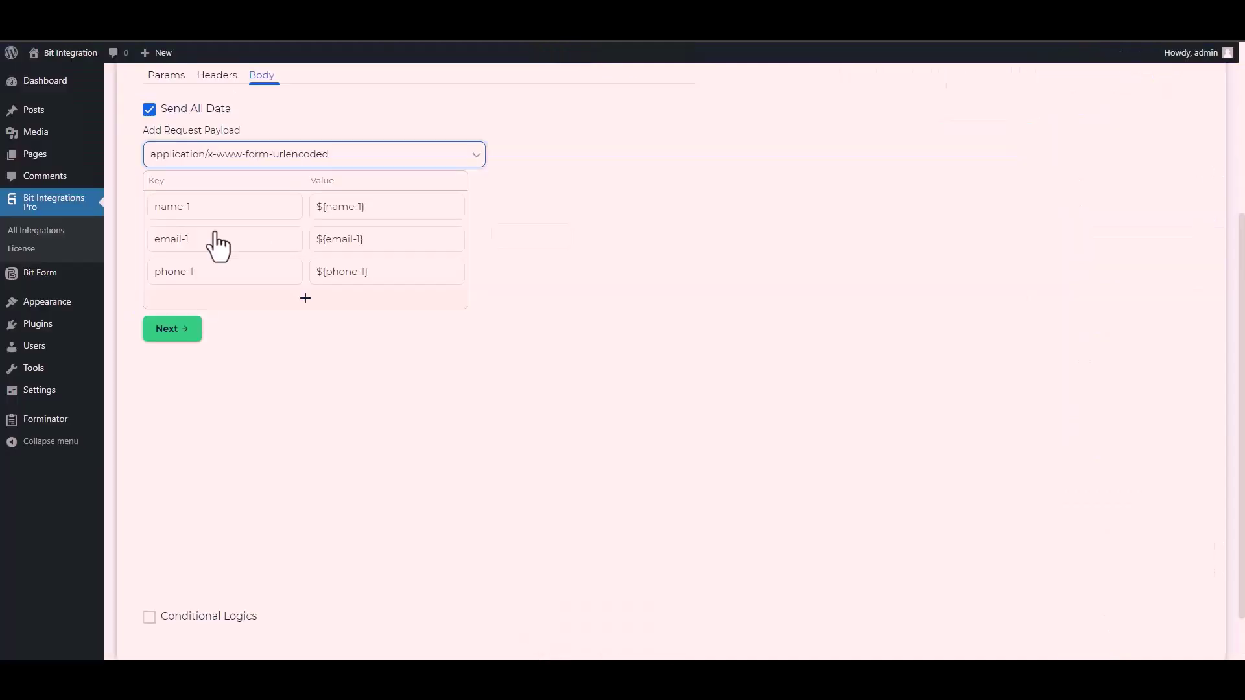
pyautogui.click(213, 207)
pyautogui.hotkey('ctrl', 'a')
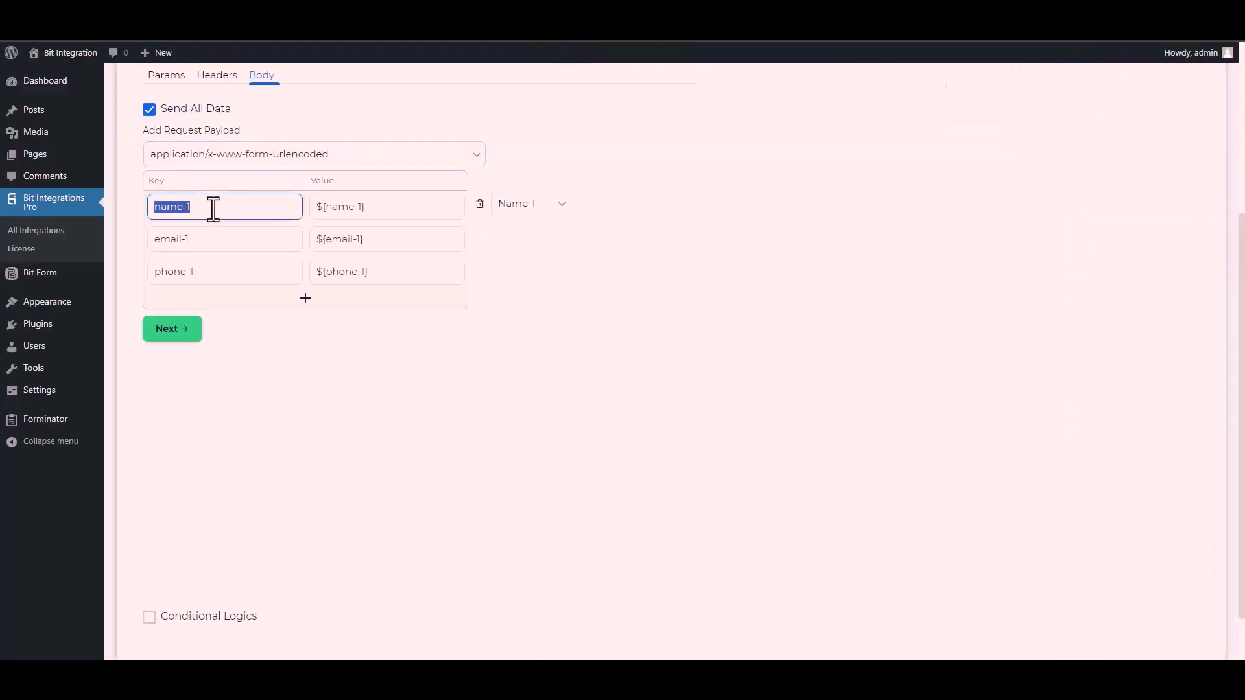
pyautogui.hotkey('ctrl', 'v')
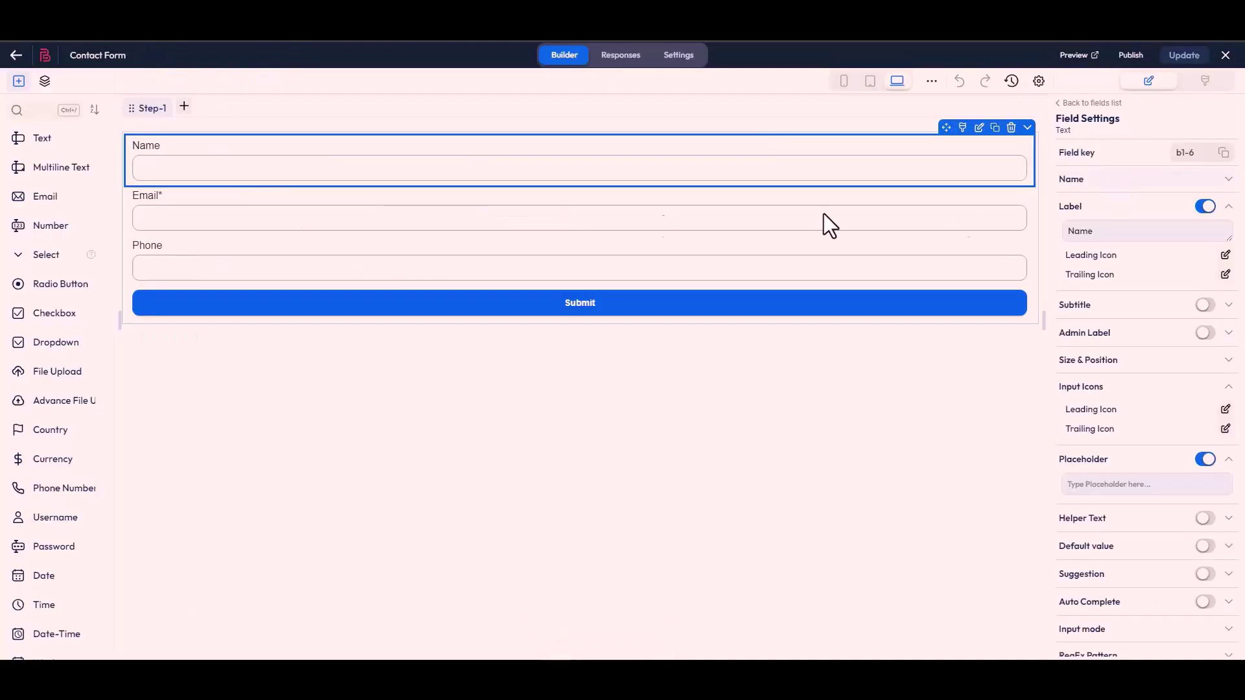
pyautogui.click(597, 220)
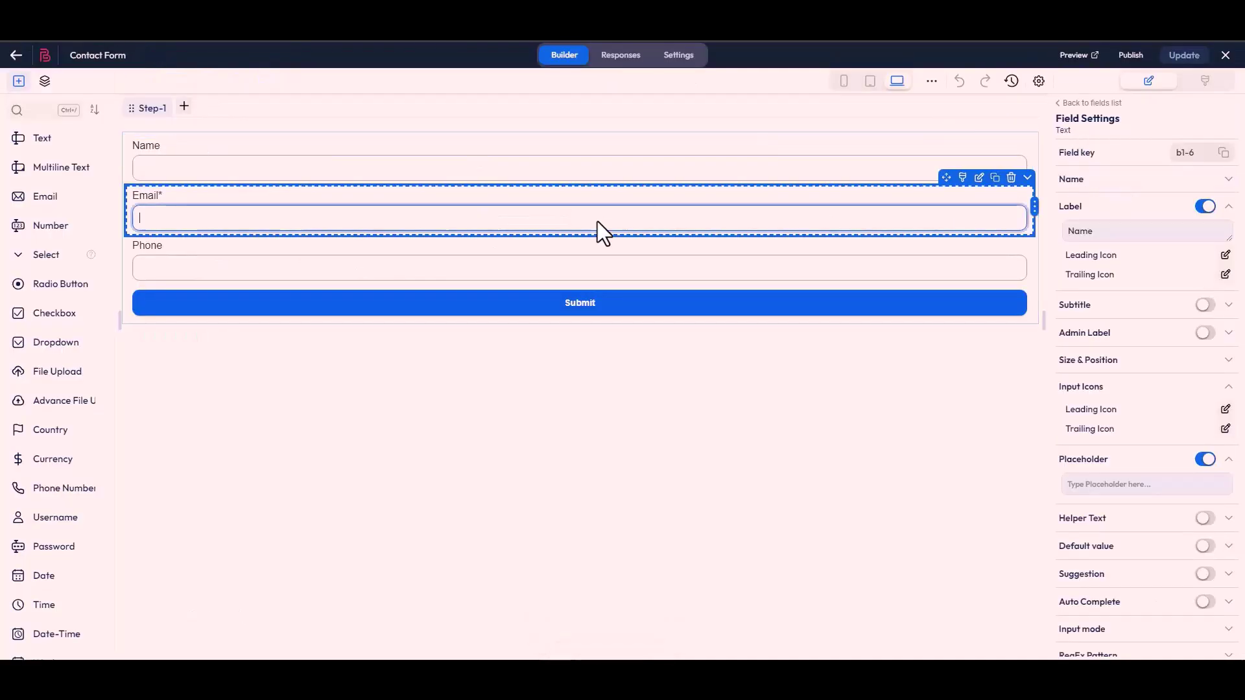
pyautogui.click(1225, 162)
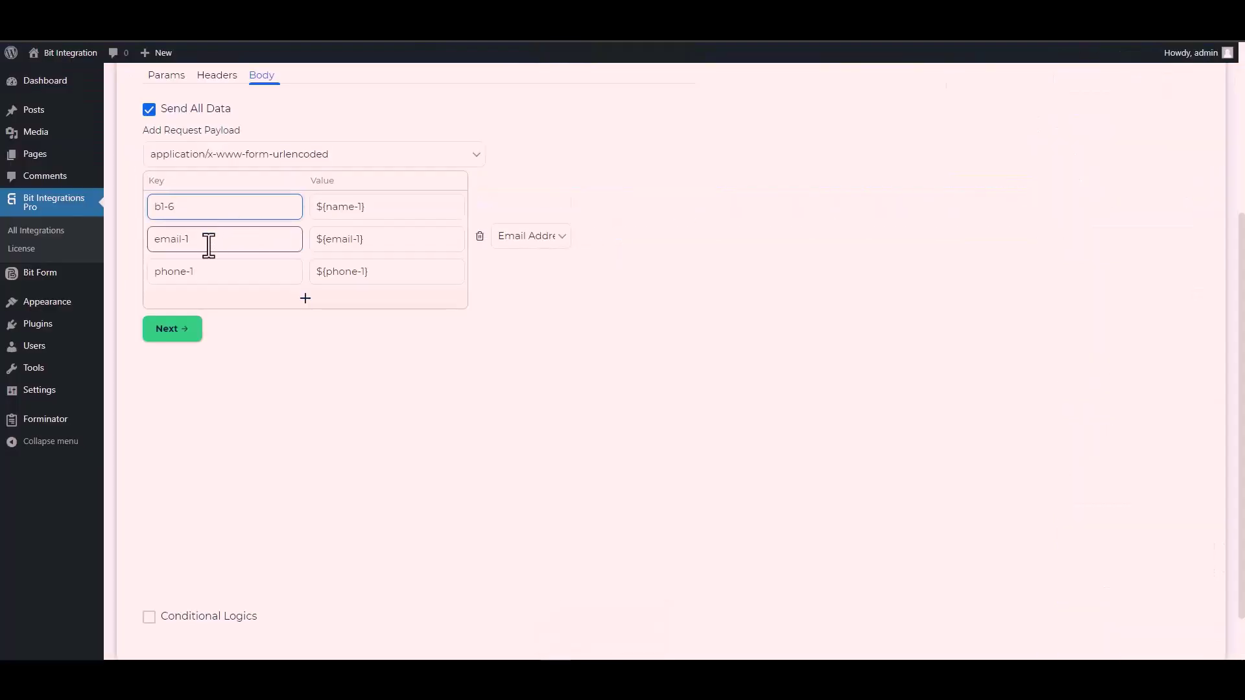
pyautogui.click(209, 246)
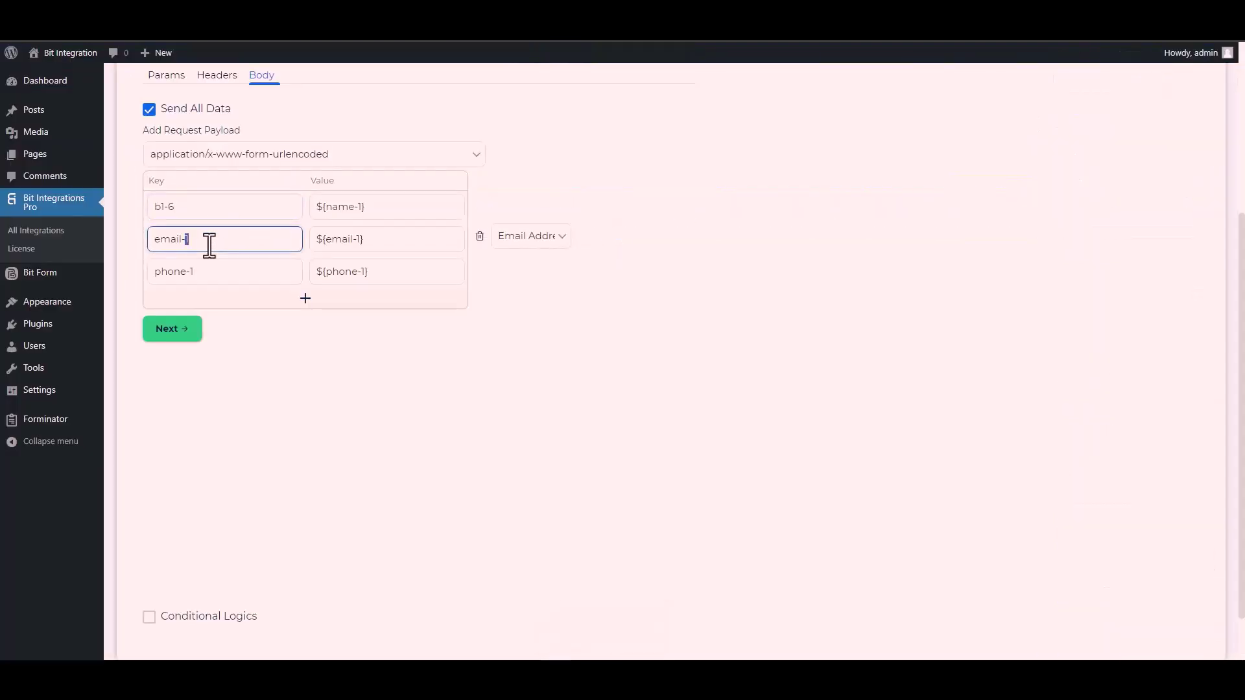
pyautogui.hotkey('ctrl', 'a')
pyautogui.hotkey('ctrl', 'v')
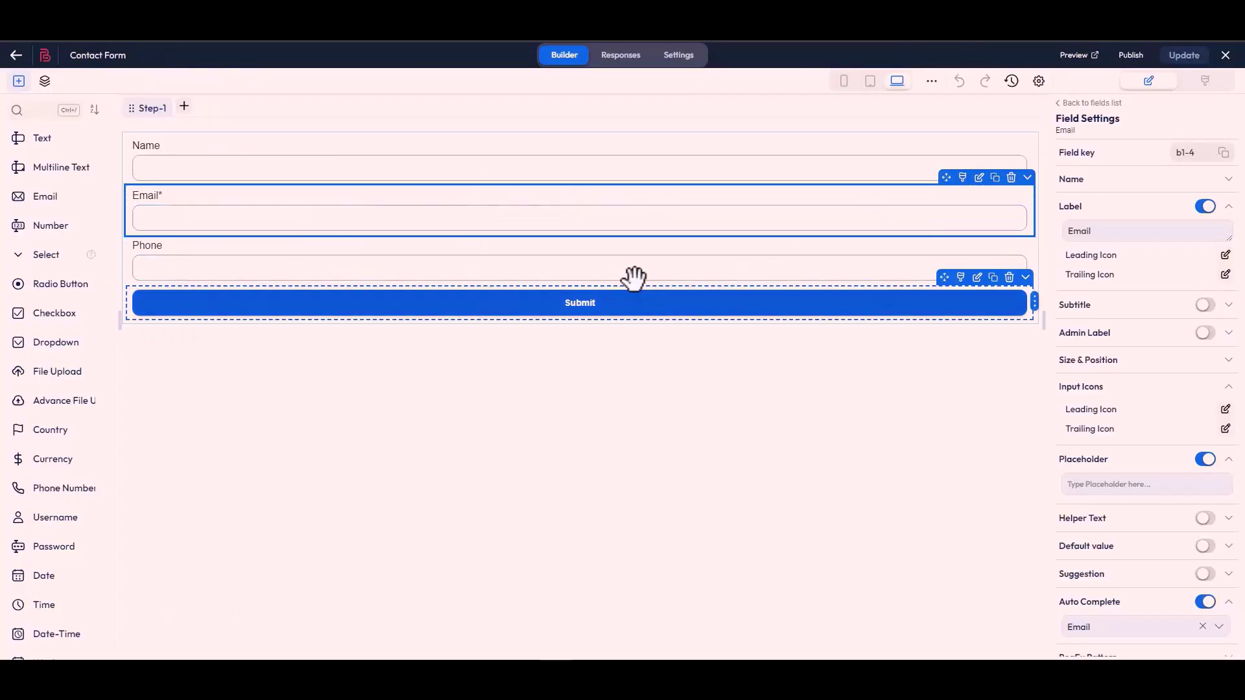
# Replace the phone-1 body key with the Phone field's key b1-7.
pyautogui.click(627, 280)
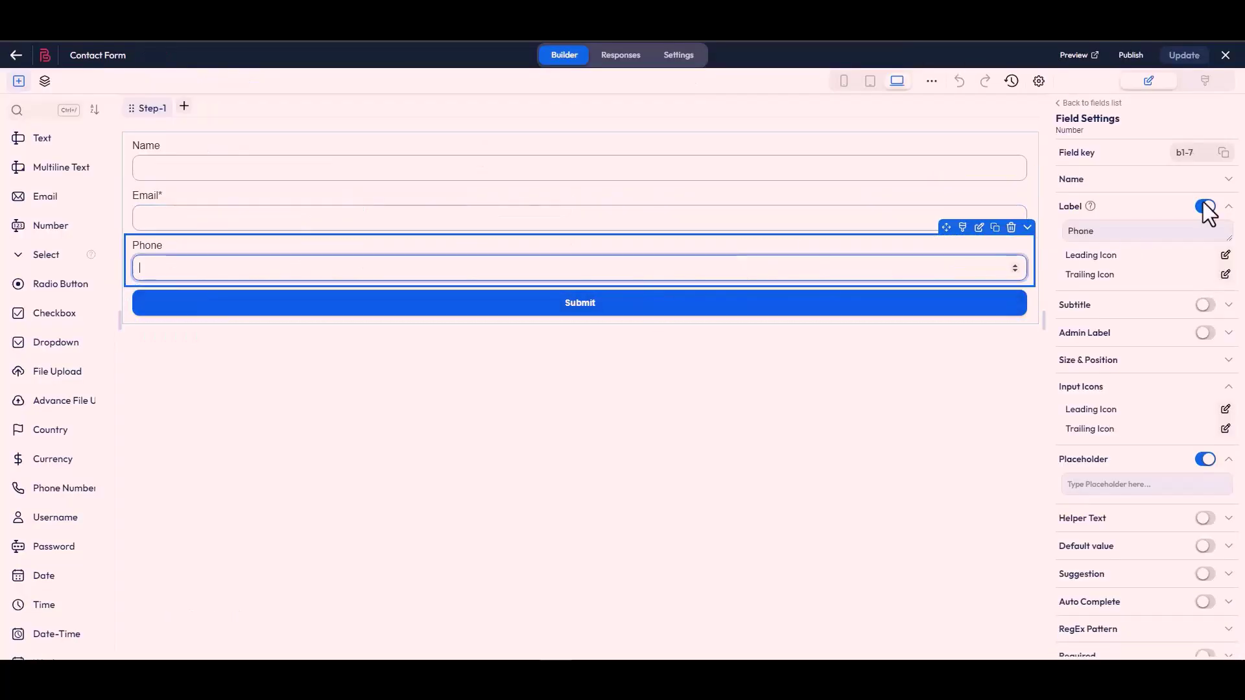
pyautogui.click(1222, 155)
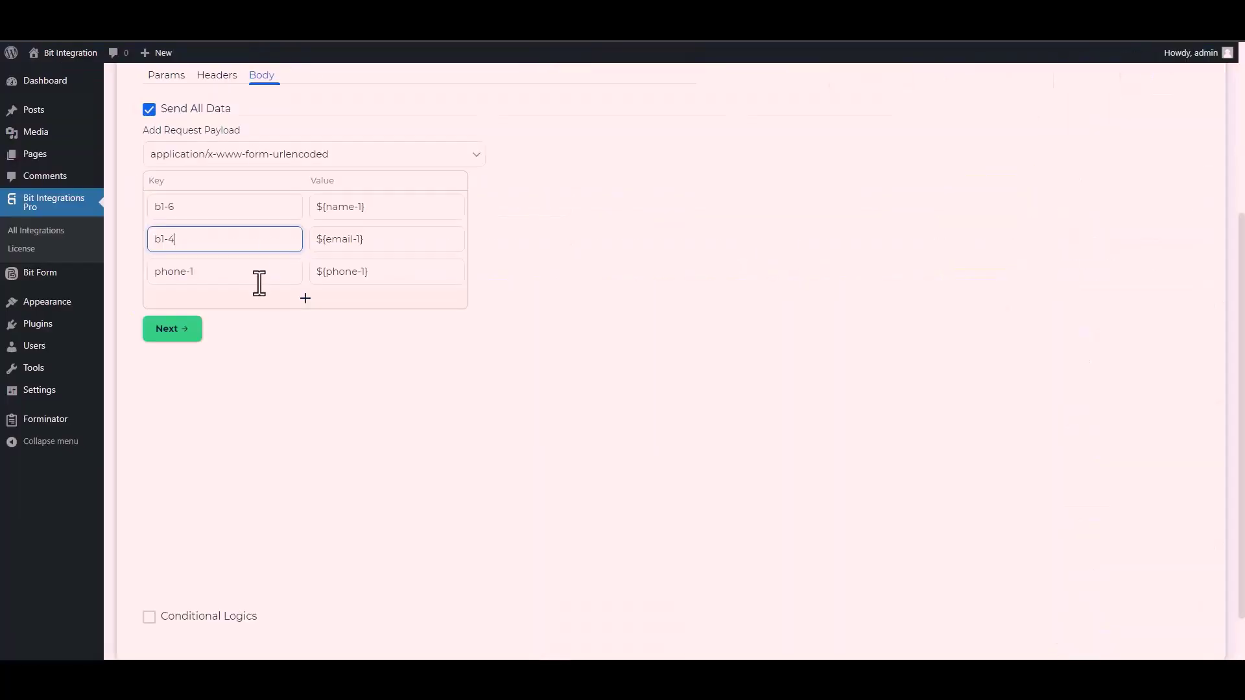
pyautogui.click(203, 280)
pyautogui.hotkey('ctrl', 'a')
pyautogui.hotkey('ctrl', 'v')
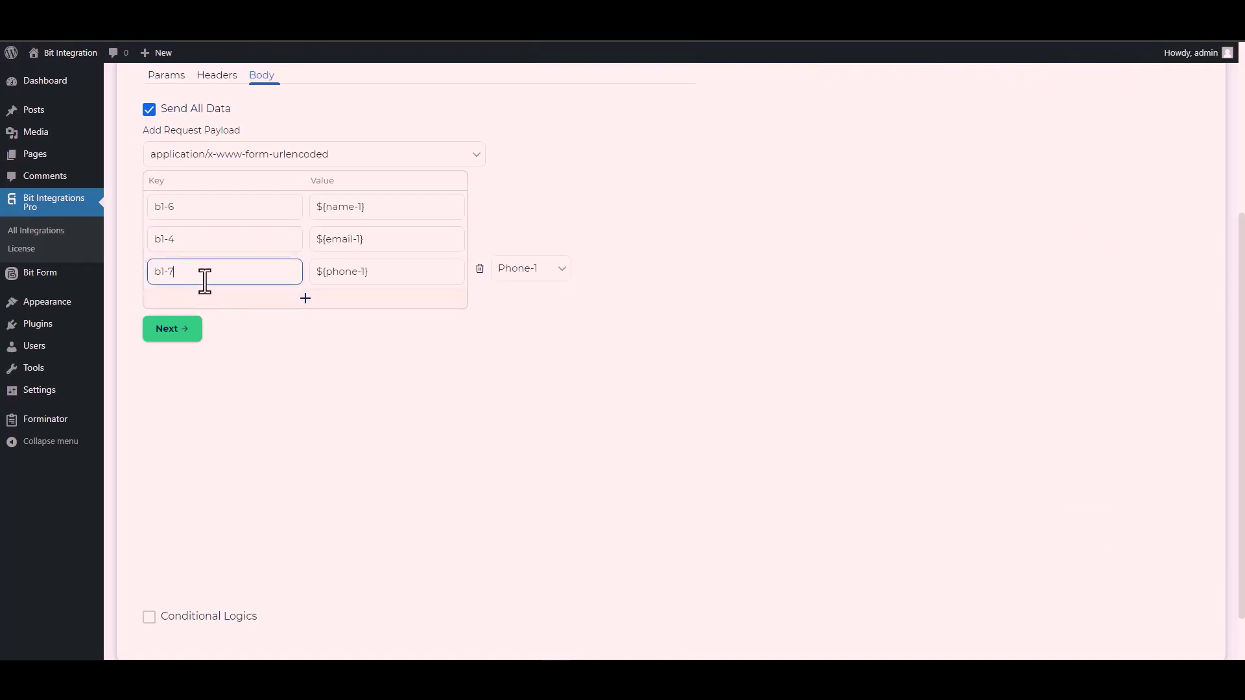
pyautogui.scroll(-1, 189, 480)
# Leave Conditional Logics switched off and Finish & Save the CustomApi integration.
pyautogui.click(214, 547)
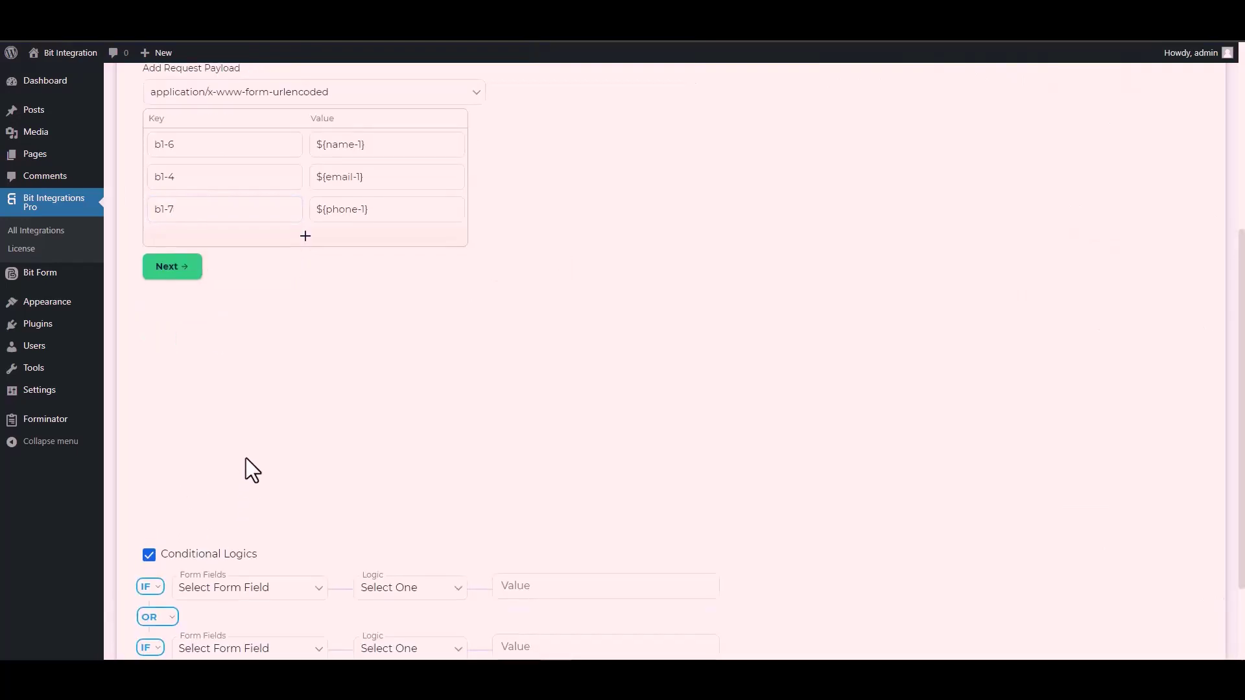
pyautogui.scroll(-2, 286, 512)
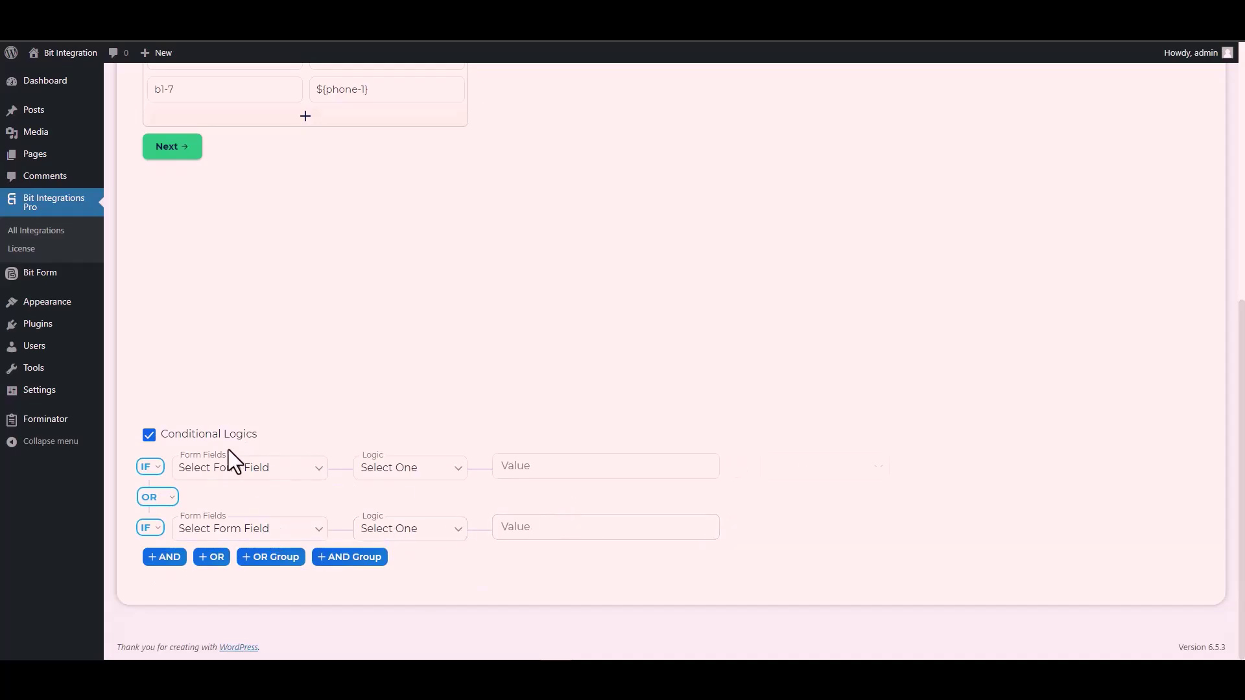
pyautogui.click(148, 435)
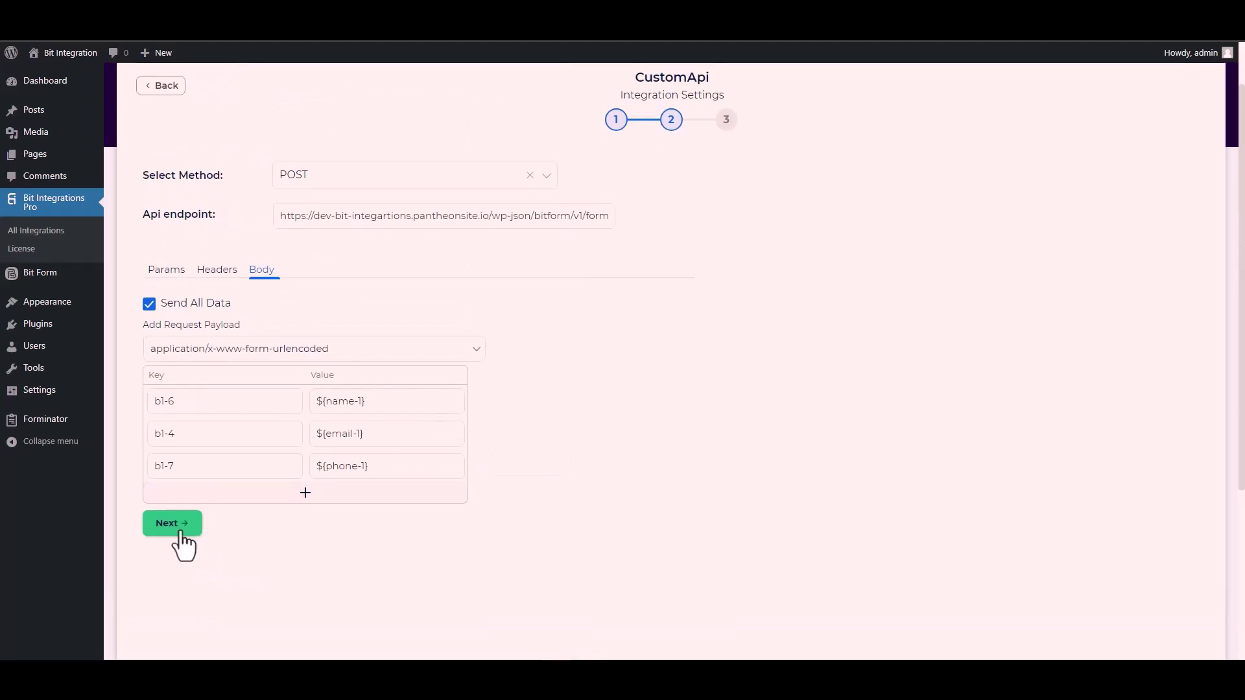
pyautogui.click(181, 535)
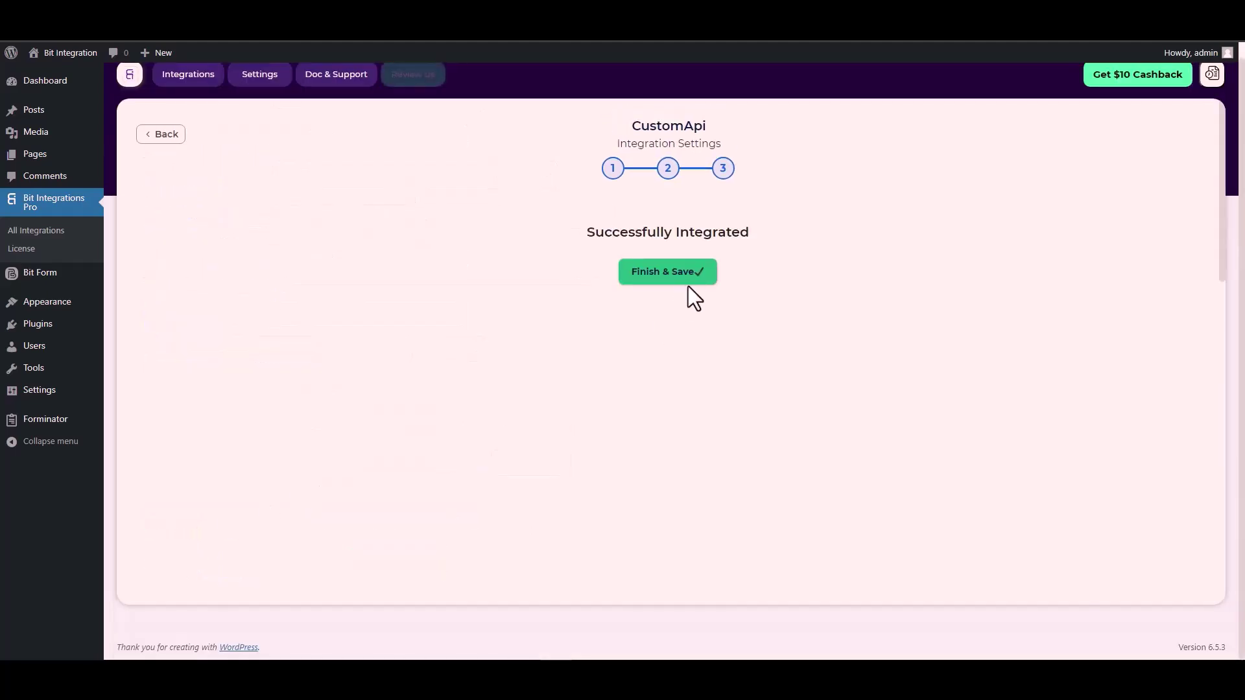
pyautogui.click(673, 281)
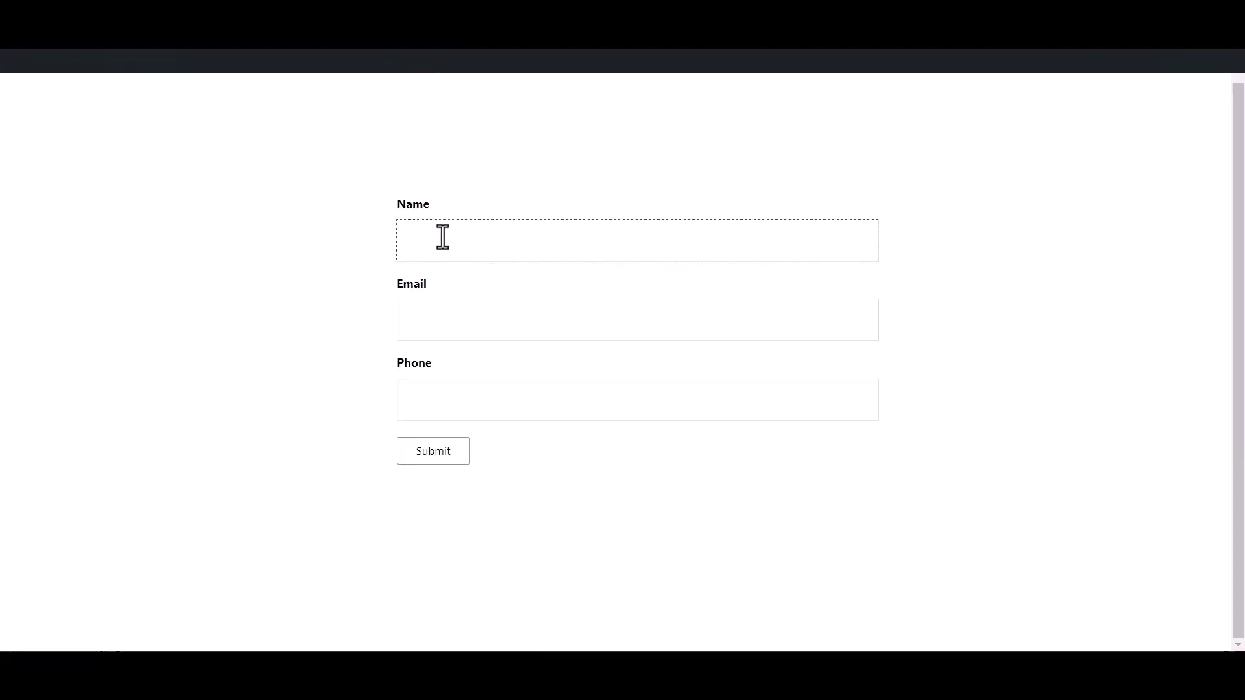
# Fill the contact form with name 'Bit Integrations', an e-mail address and a phone number.
pyautogui.write('Bit In')
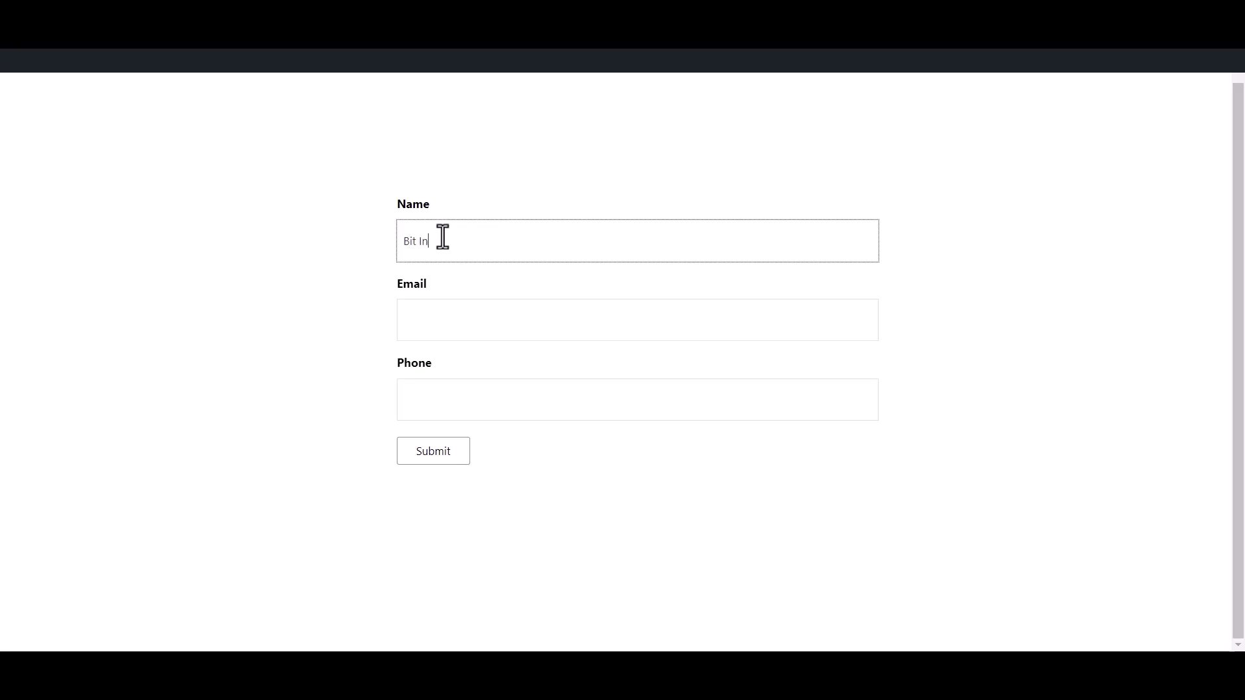
pyautogui.write('tegrations')
pyautogui.click(452, 320)
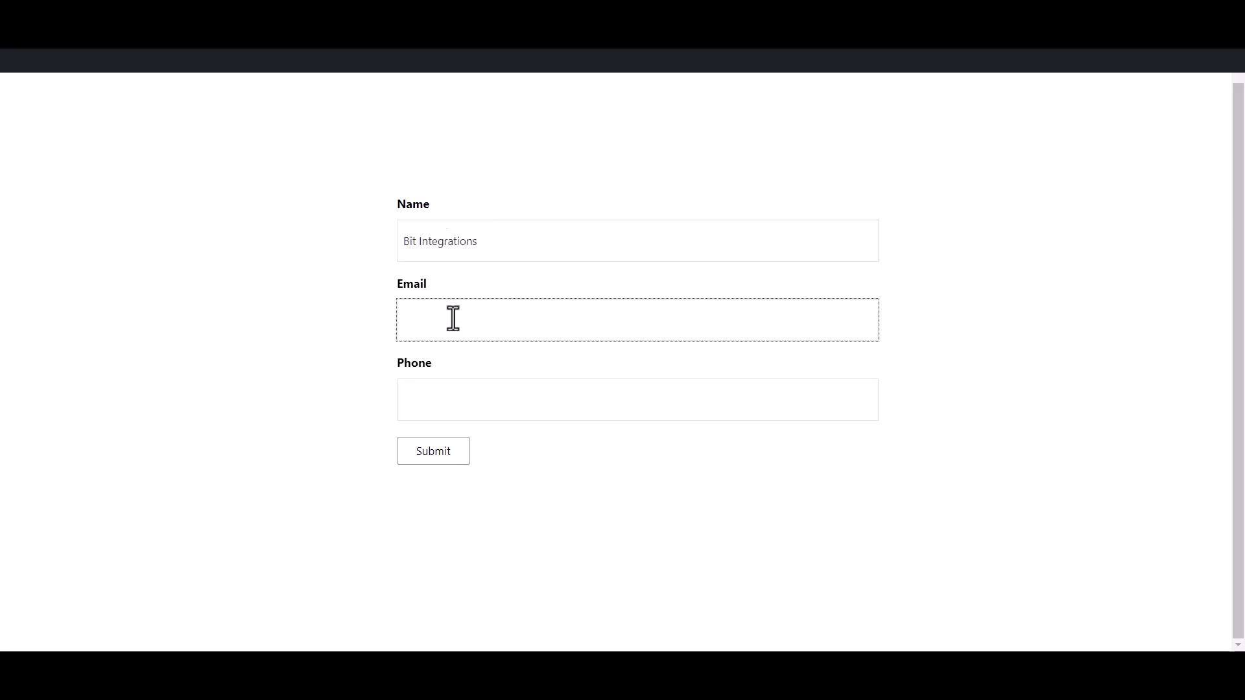
pyautogui.click(481, 408)
pyautogui.write('444555666')
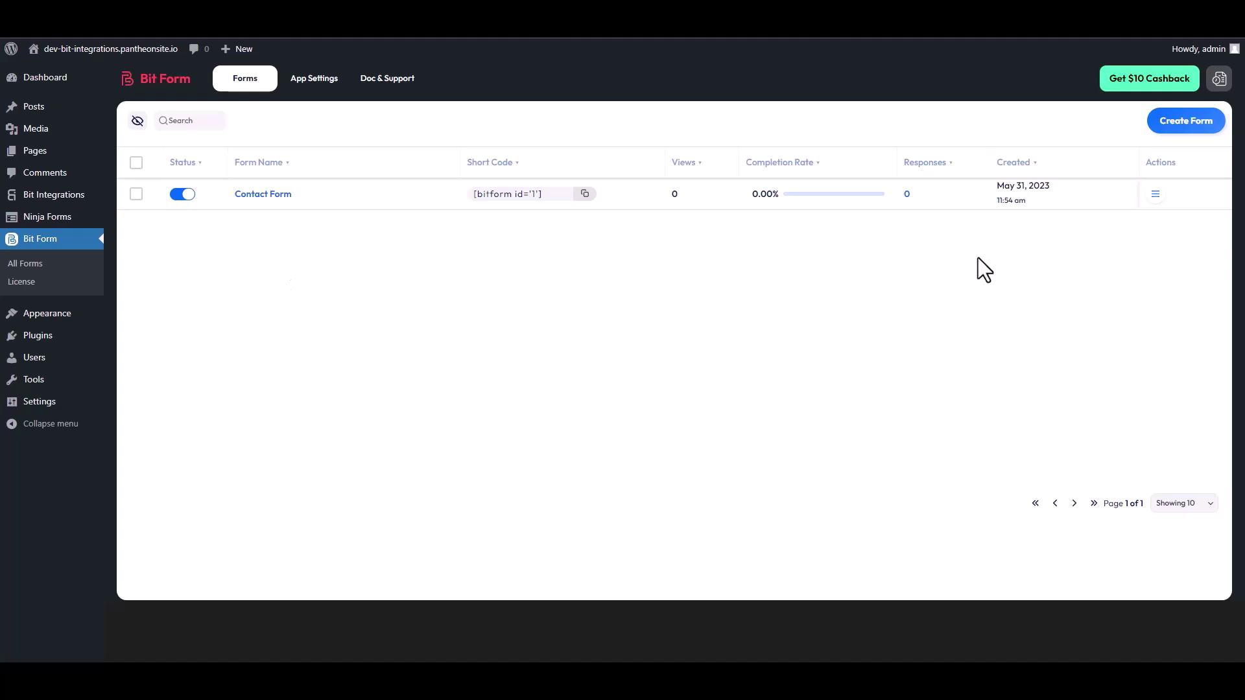
# Choose Responses from Contact Form's Actions menu in All Forms.
pyautogui.click(1155, 195)
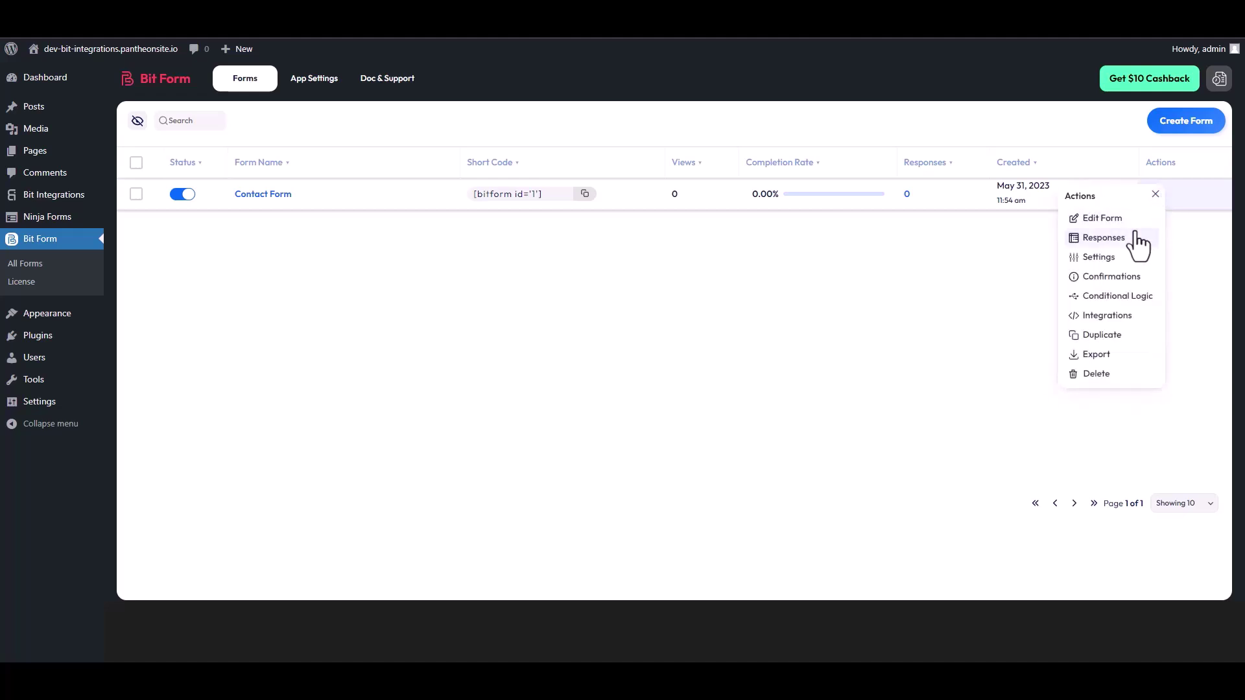
pyautogui.click(1113, 239)
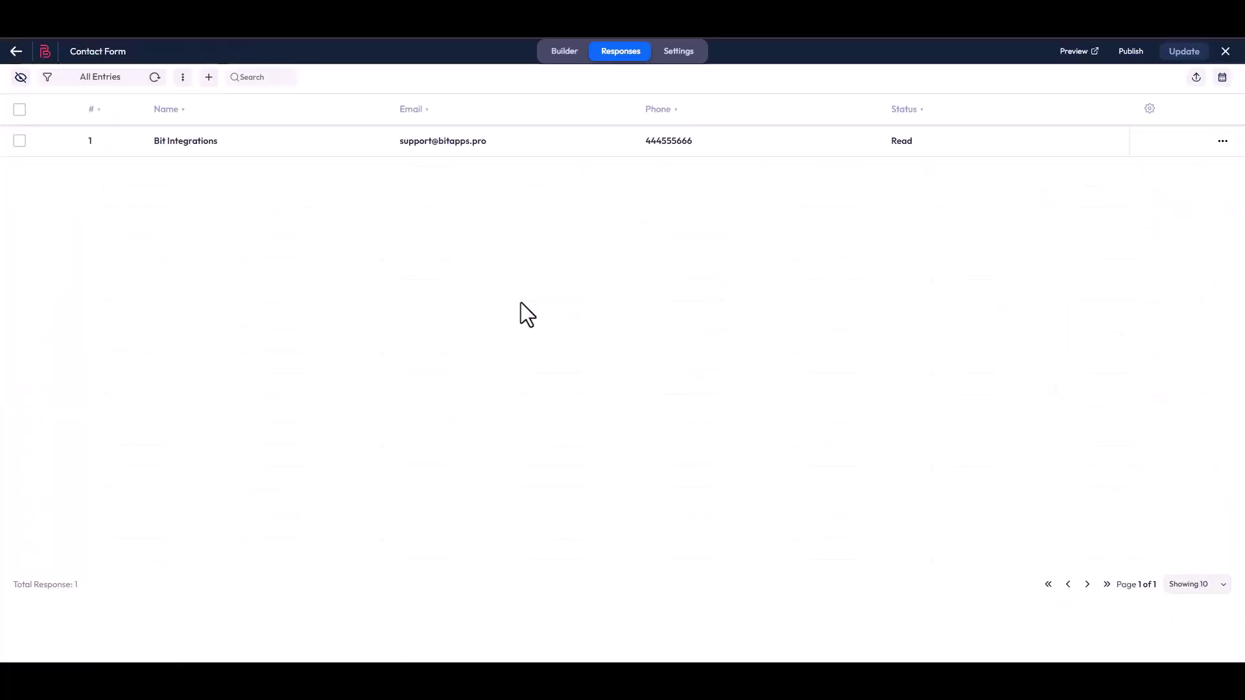